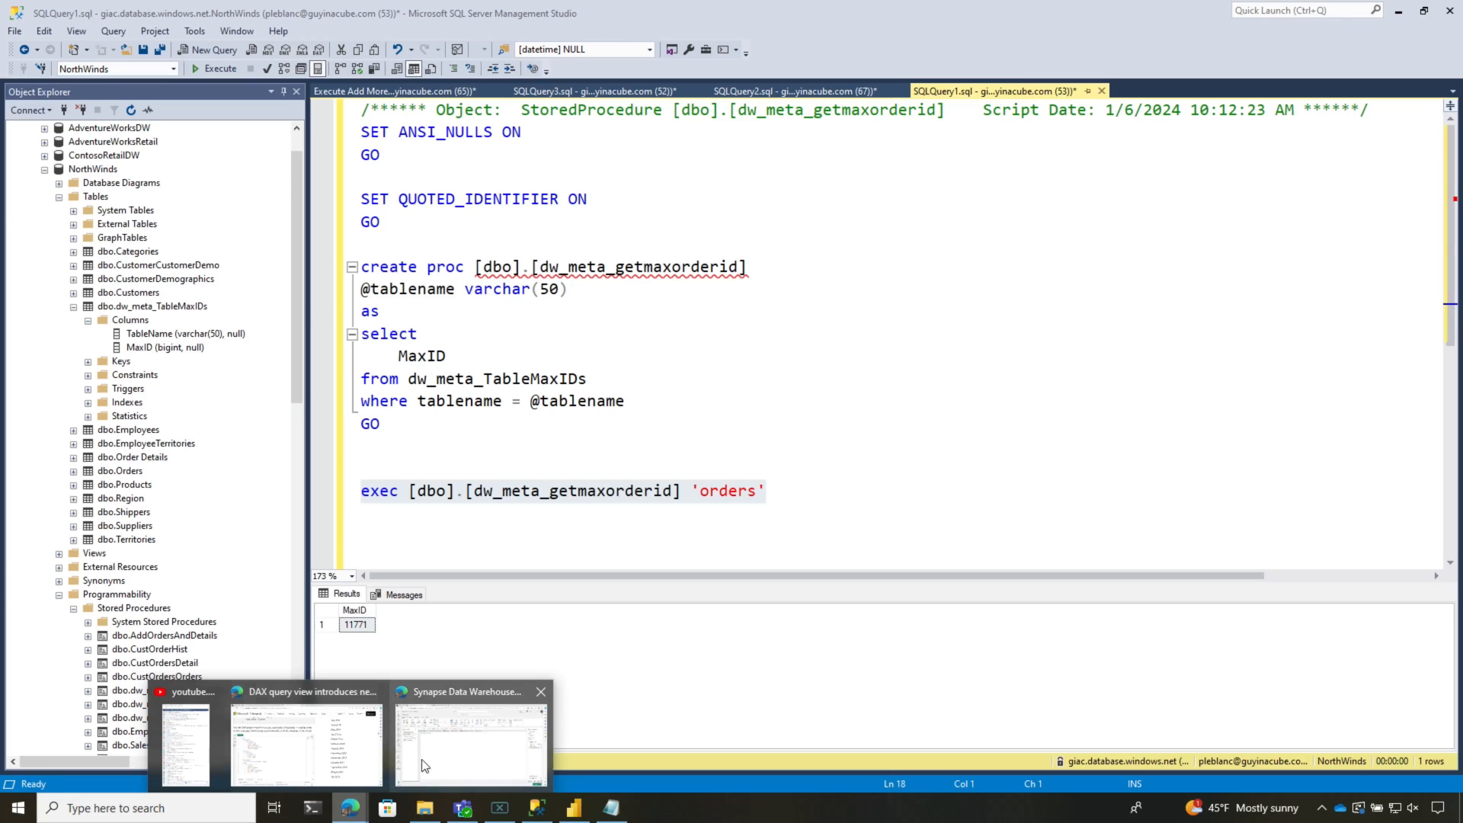
Switch to the stage_Orders dataflow in the browser and review the dw_Orders query's M script, then close it without changes
click(428, 759)
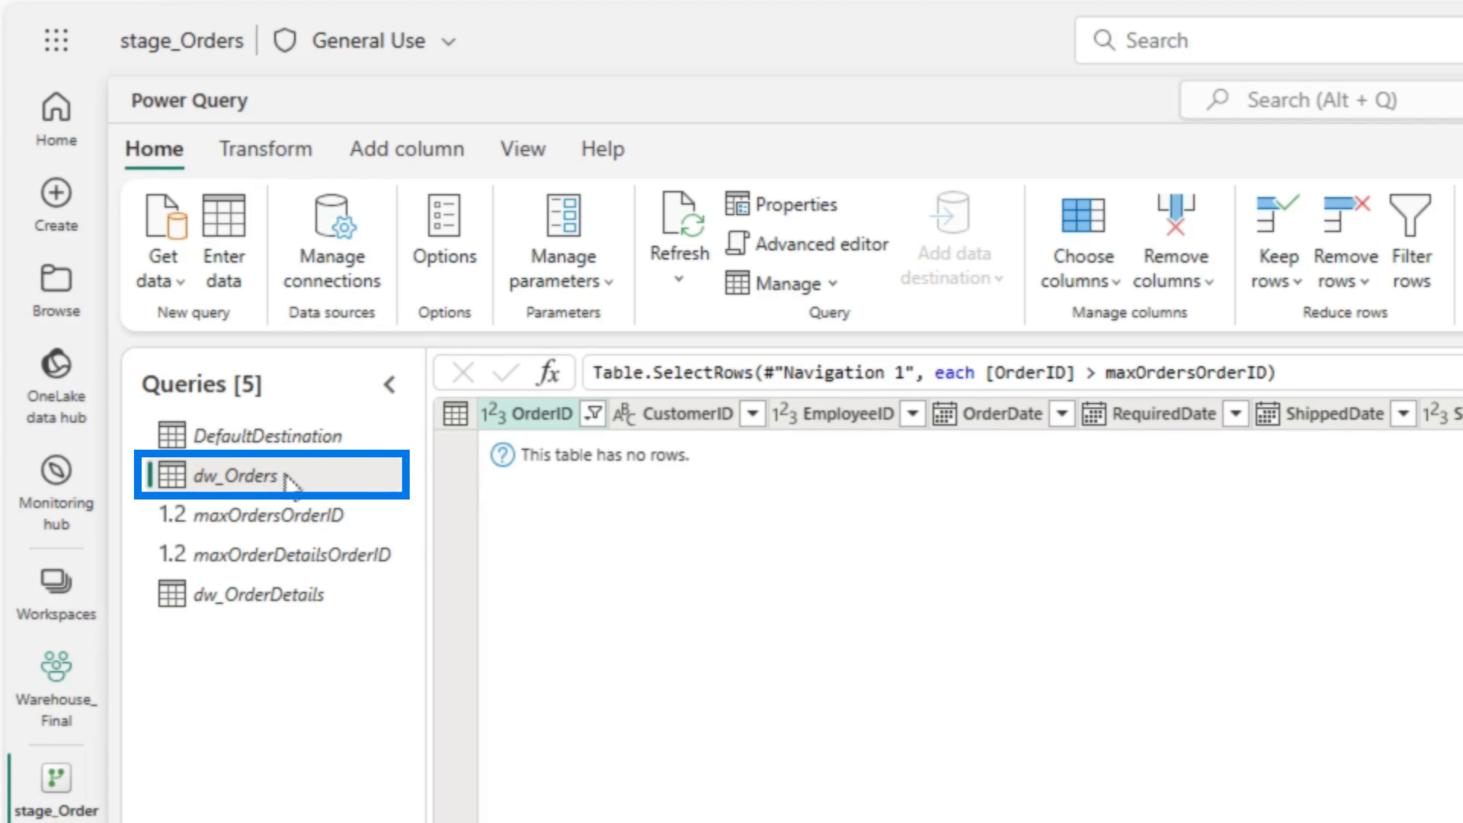
right_click(341, 477)
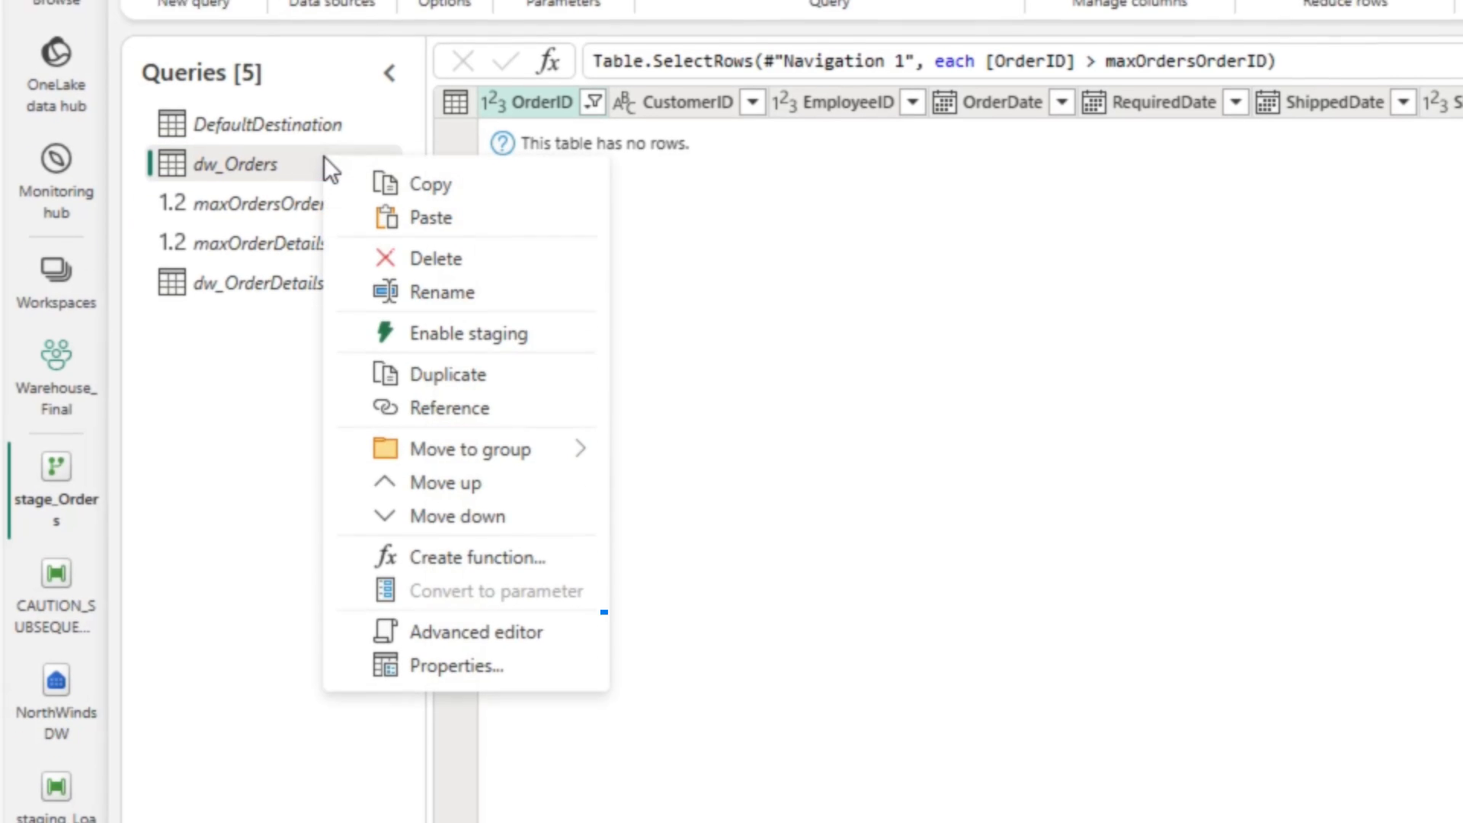
click(488, 612)
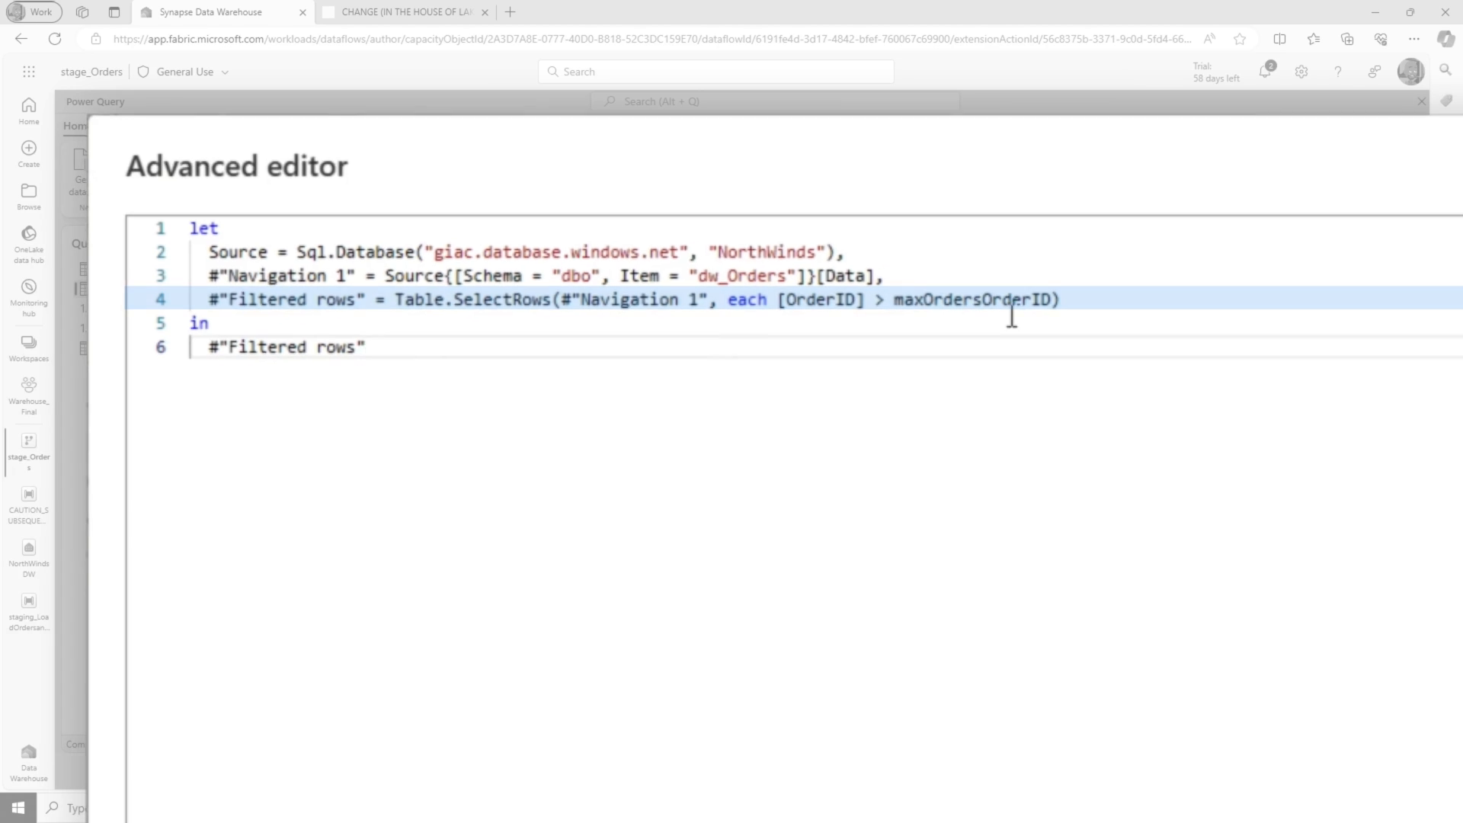
click(1409, 690)
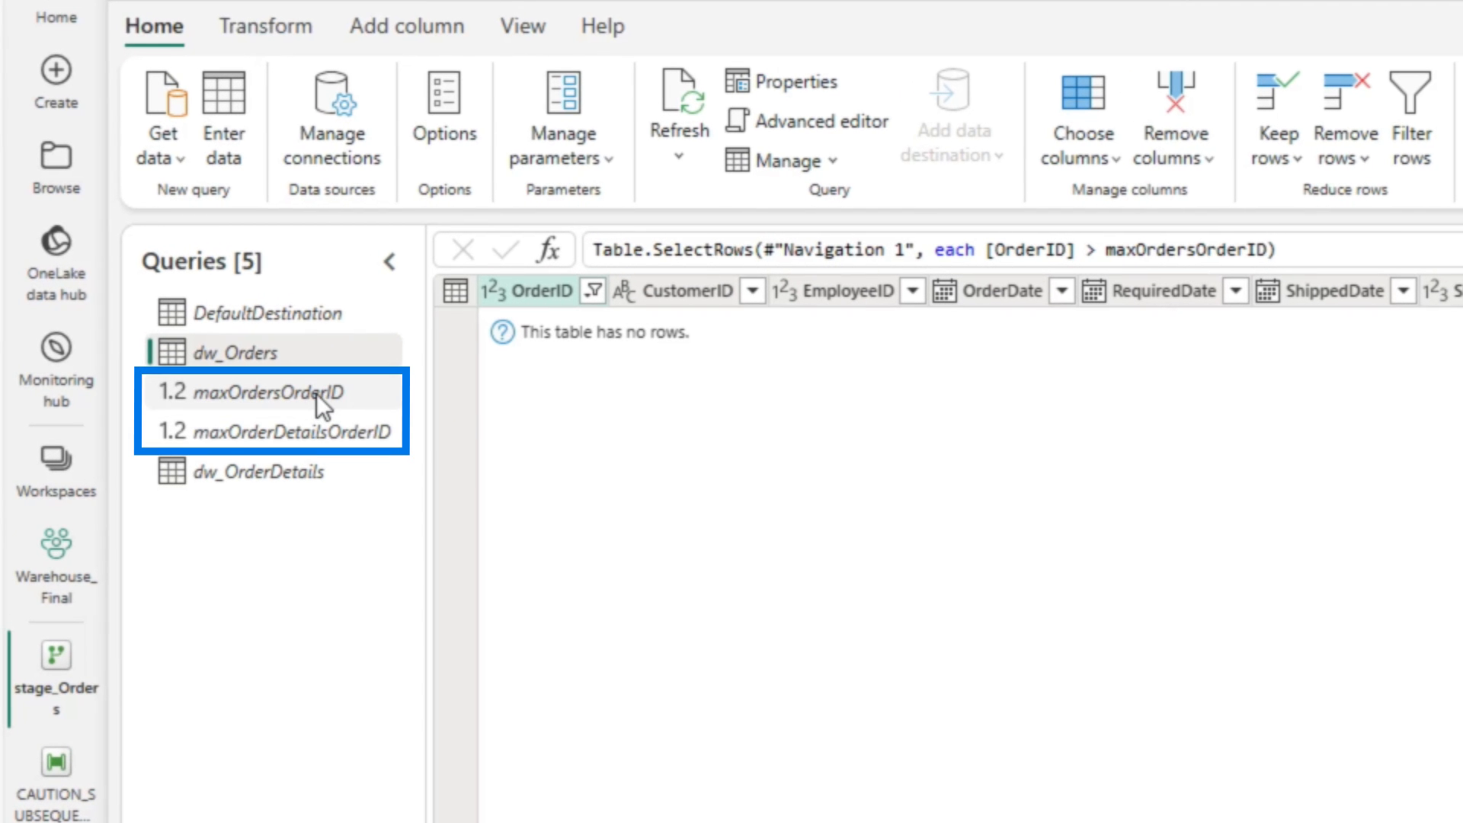
Check the value of the maxOrdersOrderID query, then refresh the data preview of dw_Orders
click(317, 393)
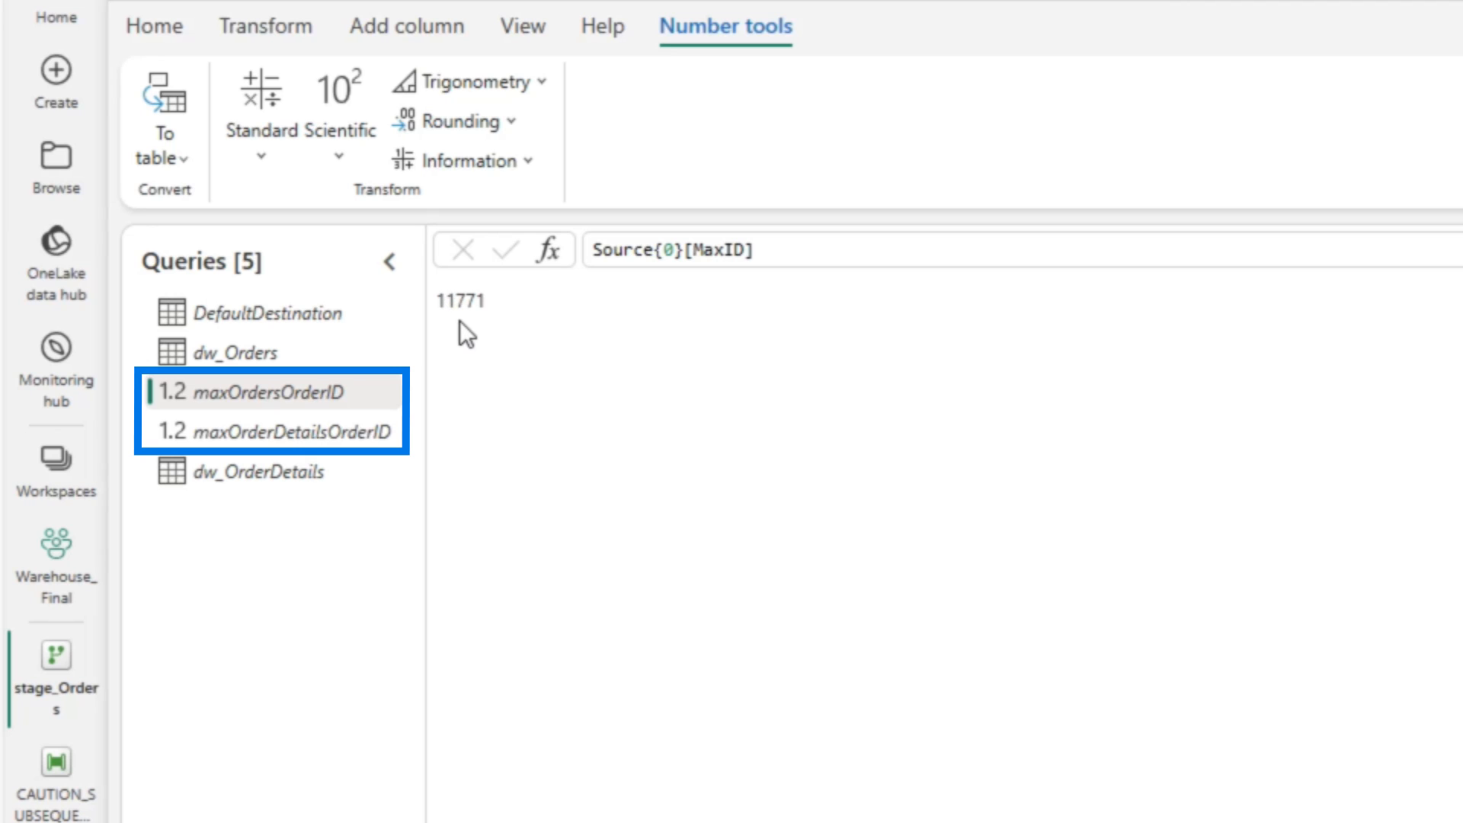
click(297, 347)
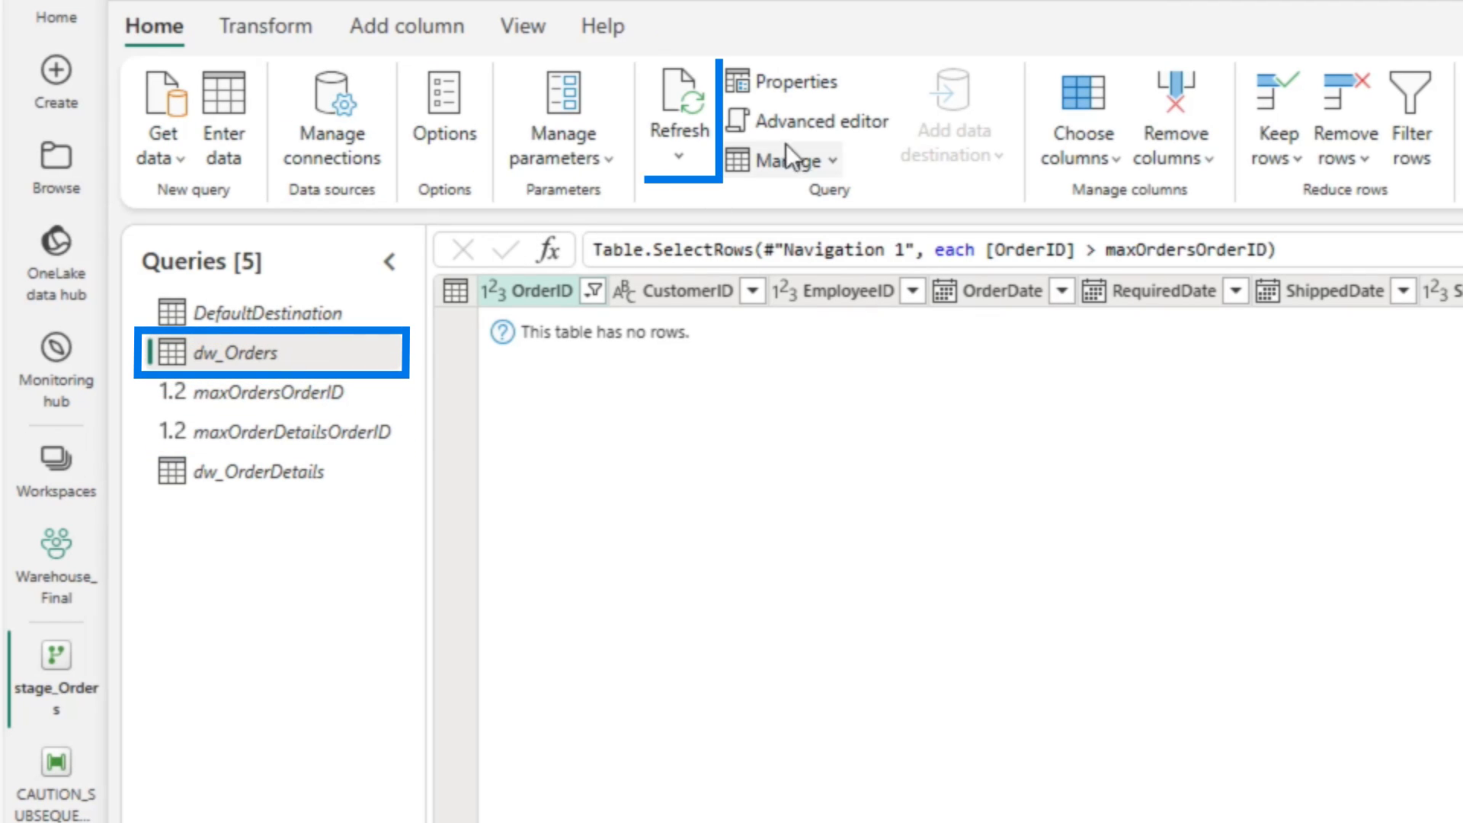
click(695, 122)
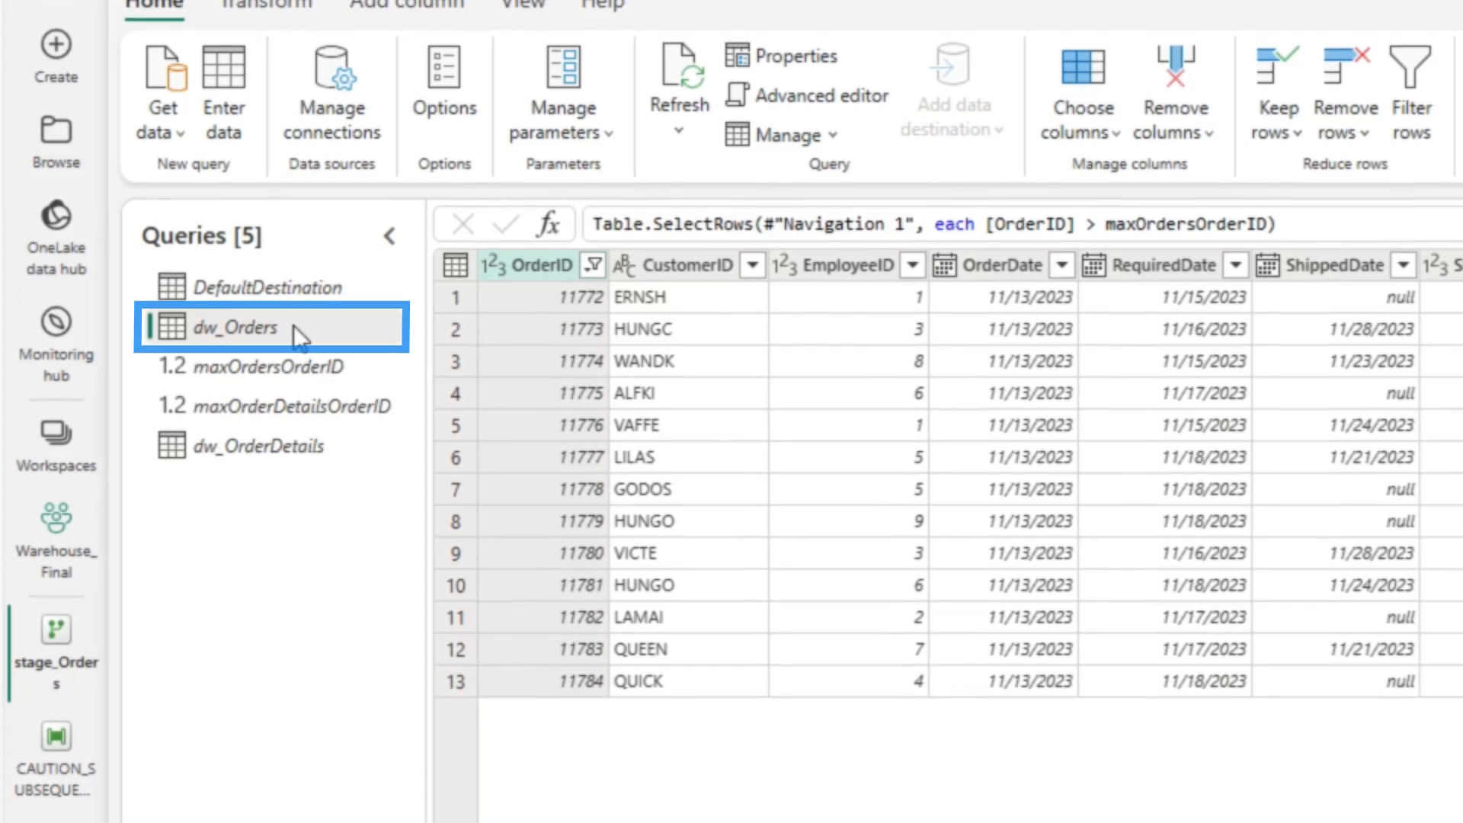
Inspect how the dw_Orders script filters OrderID by maxOrdersOrderID, then leave the script unchanged
right_click(294, 351)
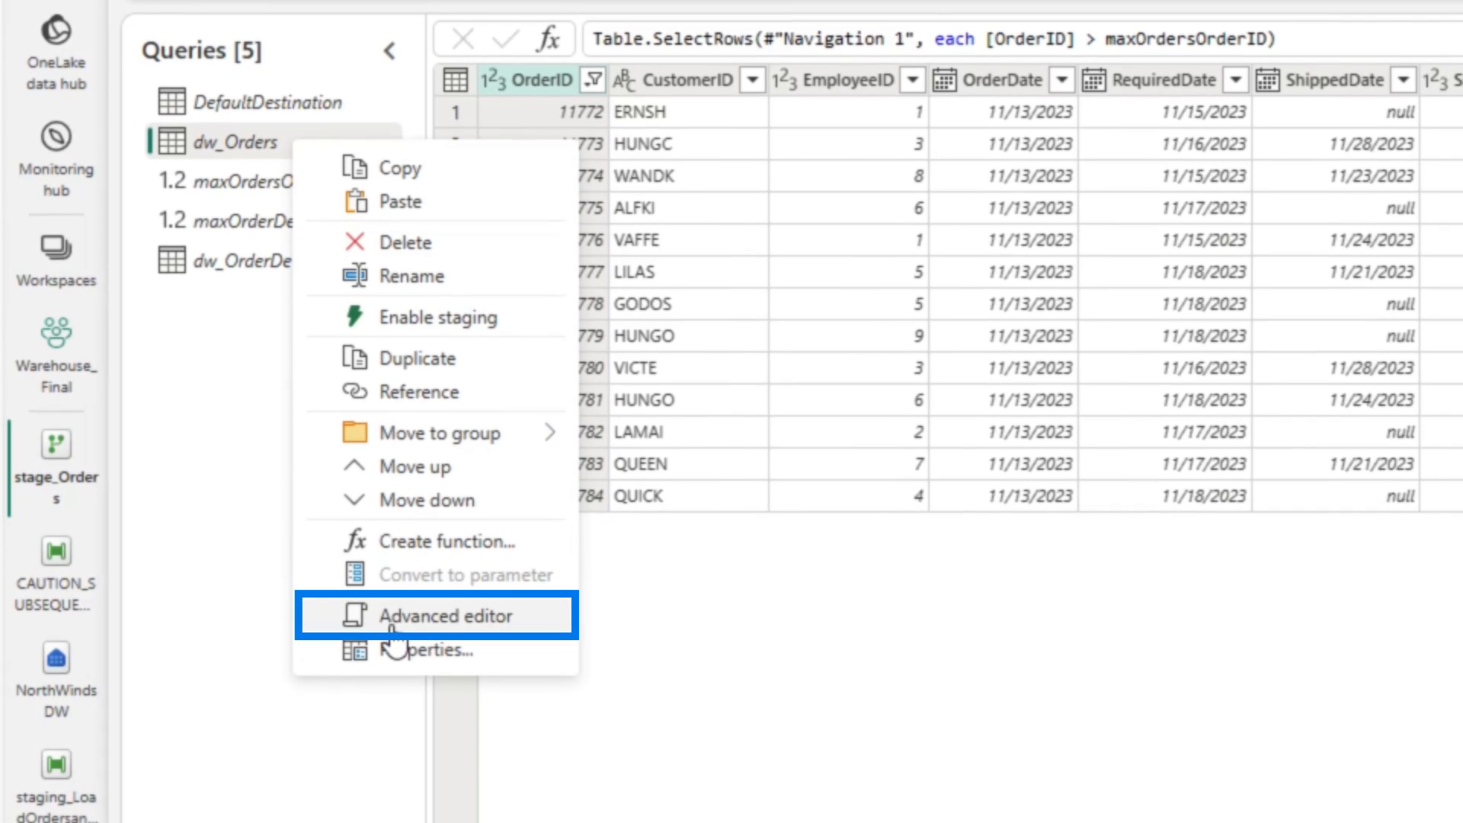
click(389, 659)
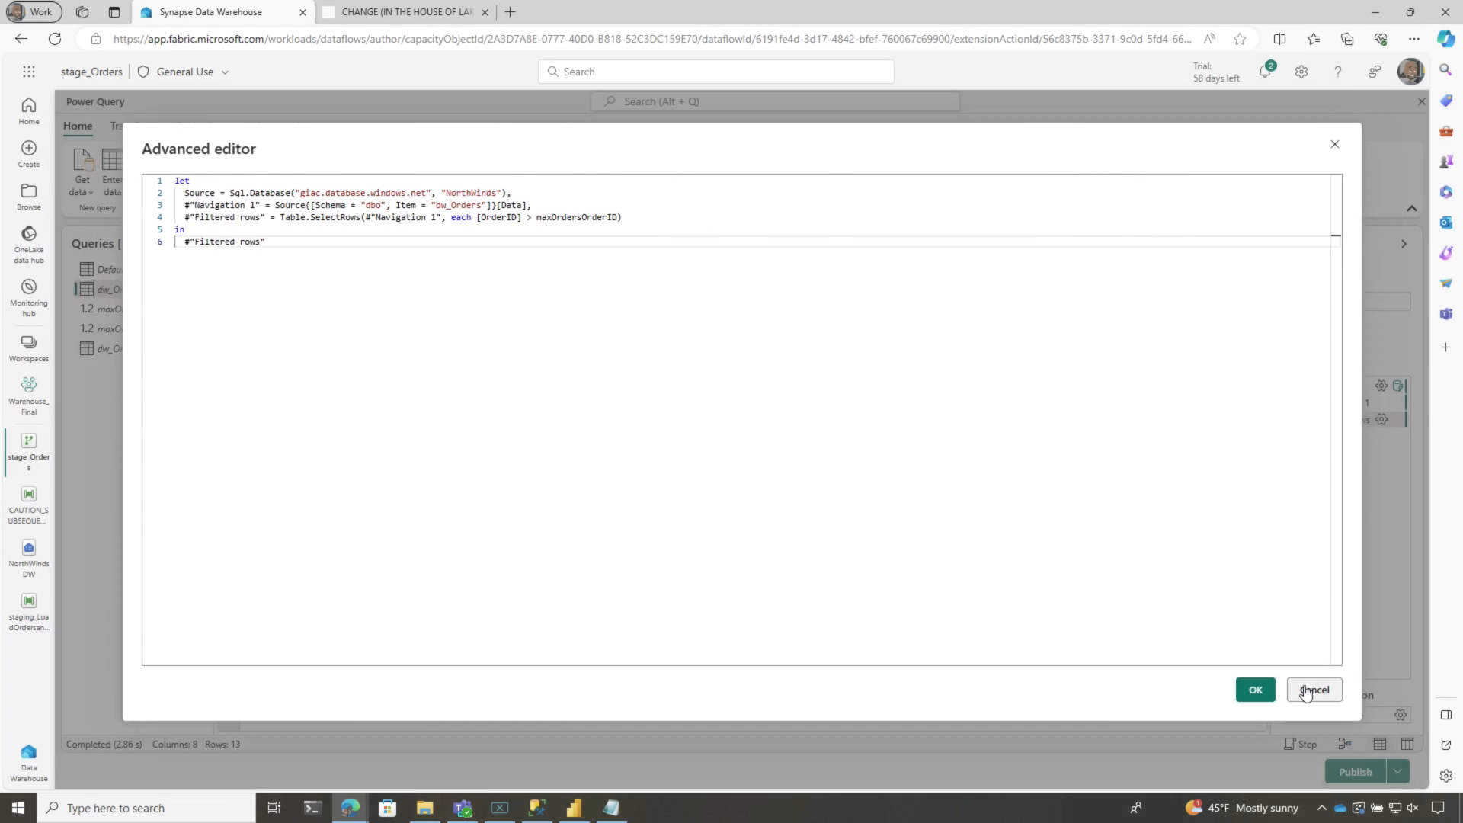
click(1306, 691)
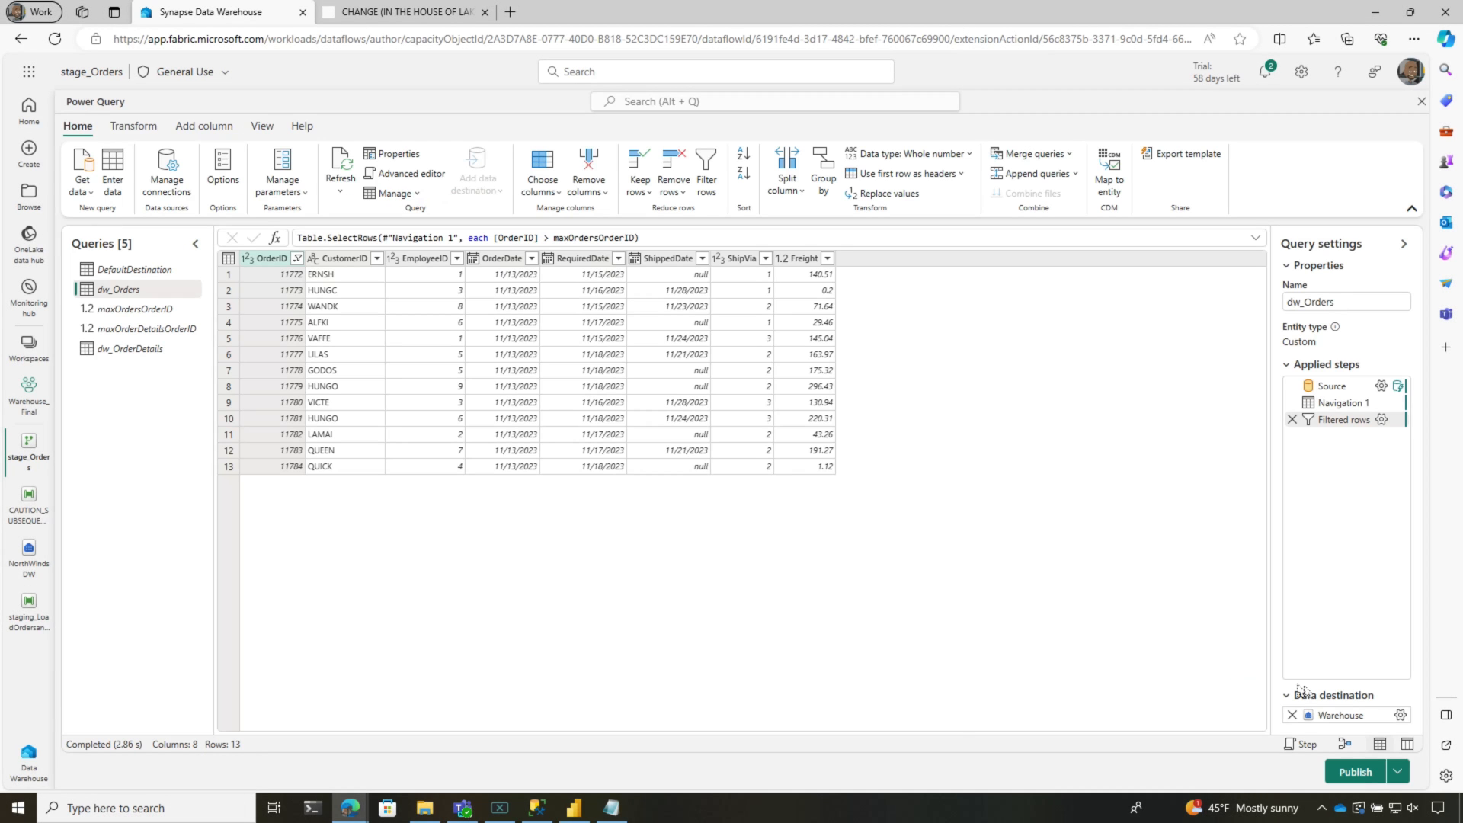
Glance at the query in SQL Server Management Studio, return to the browser and exit the stage_Orders Power Query editor without publishing
click(537, 806)
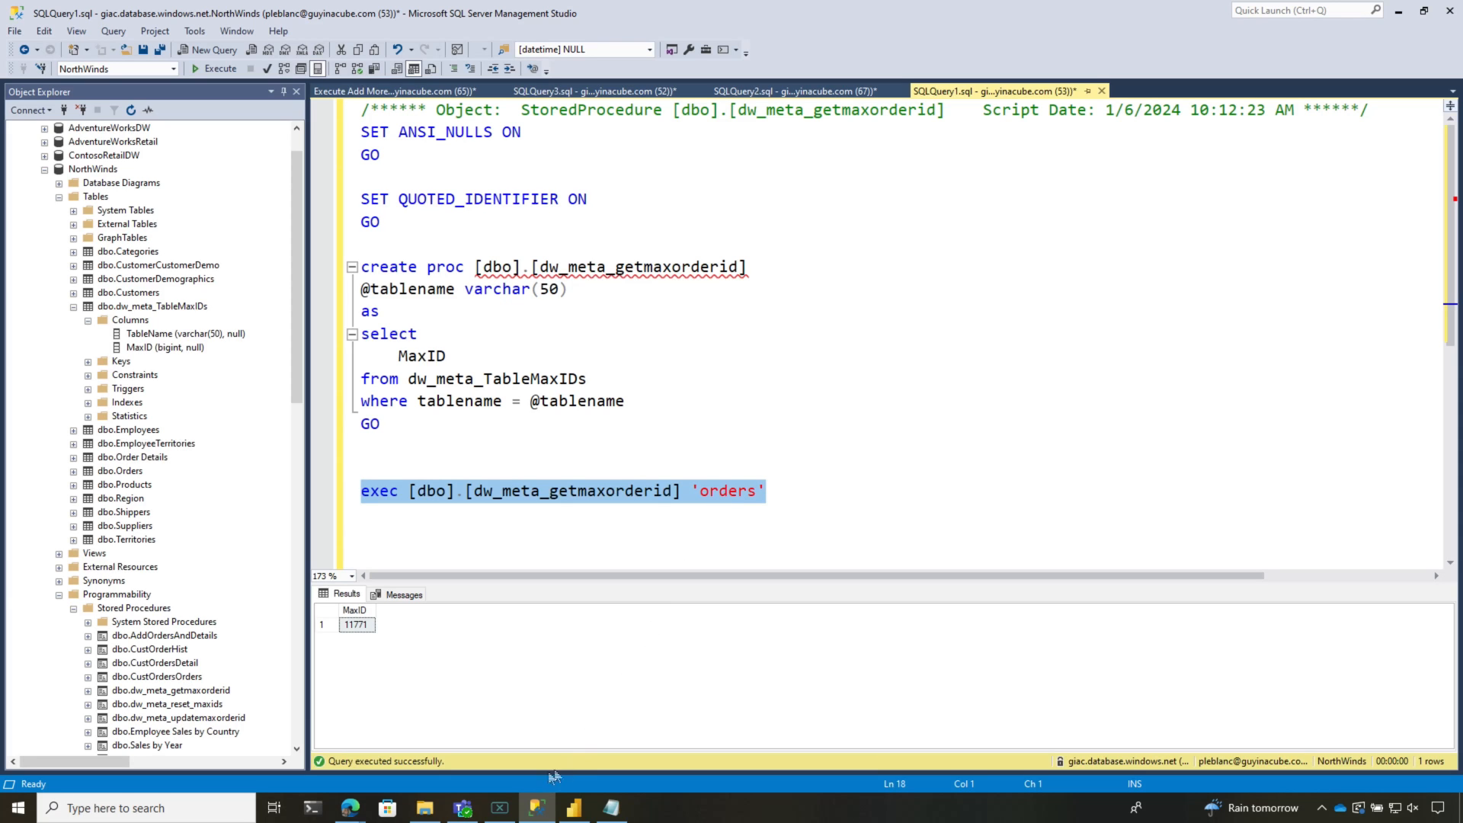
mouse_move(350, 813)
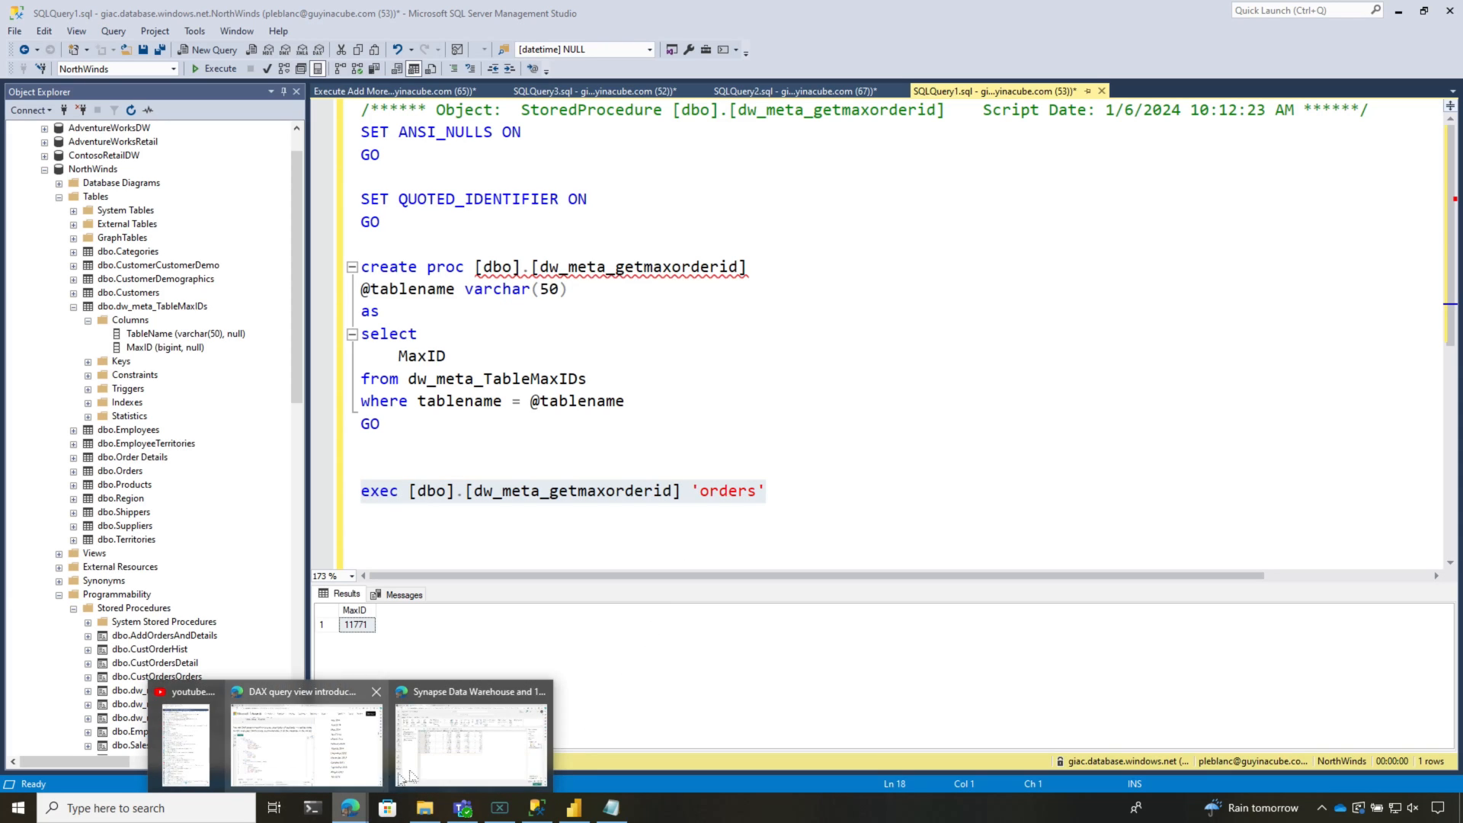
click(437, 759)
click(1422, 102)
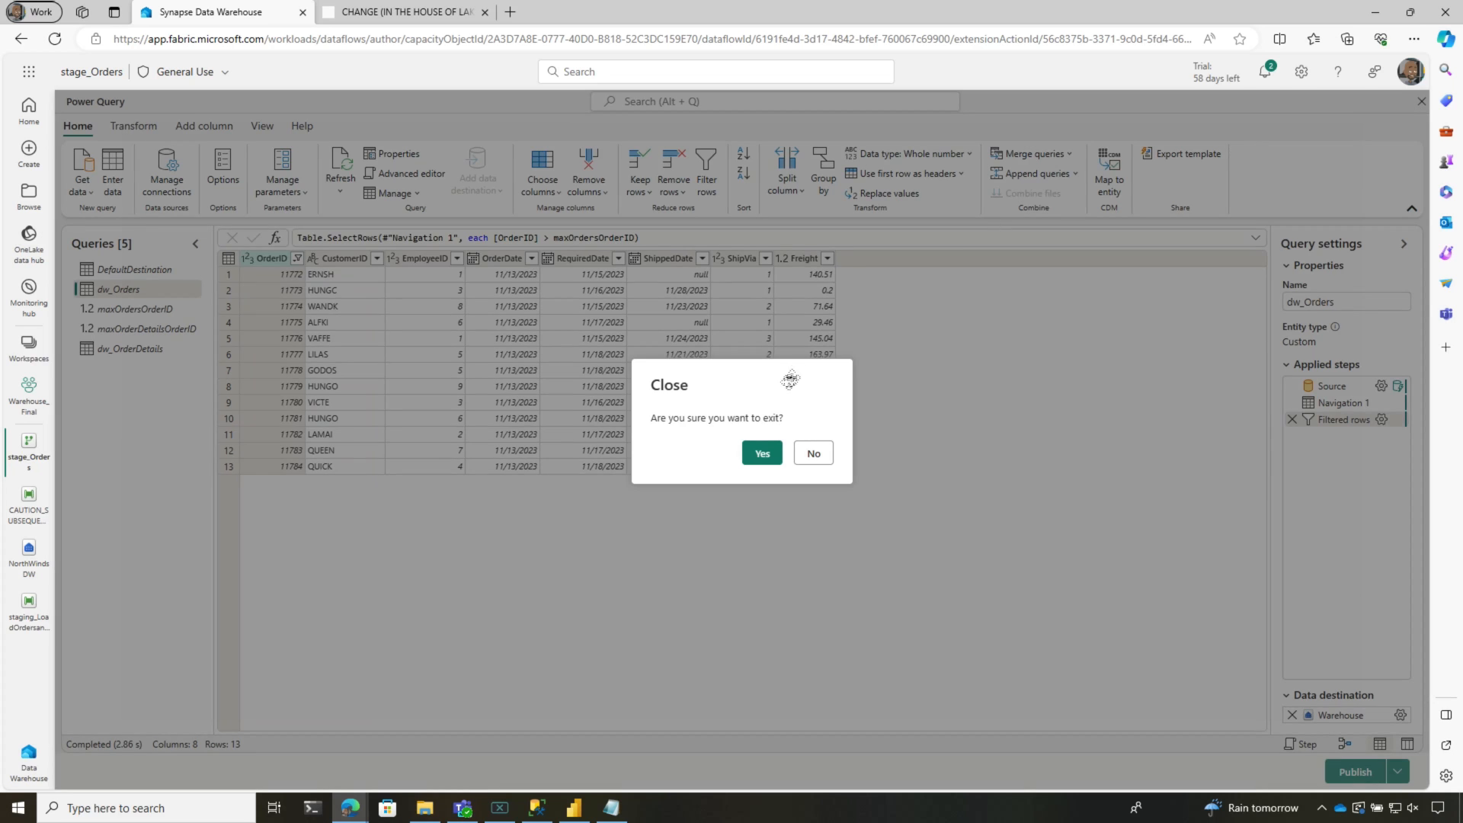
click(771, 455)
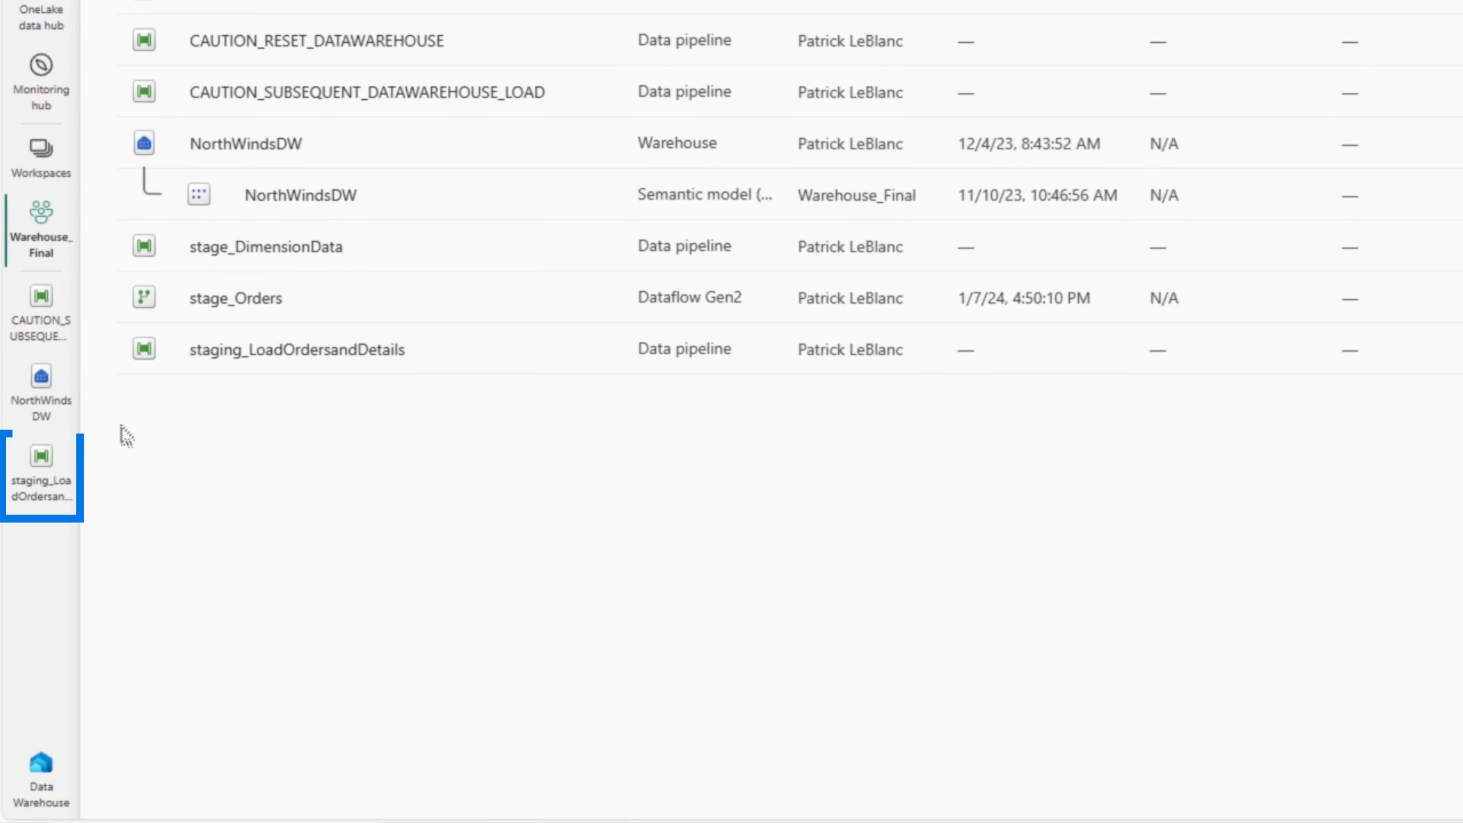
Open the staging_LoadOrdersandDetails pipeline and view the settings of its Update Orders MaxIDs stored procedure activity
click(47, 467)
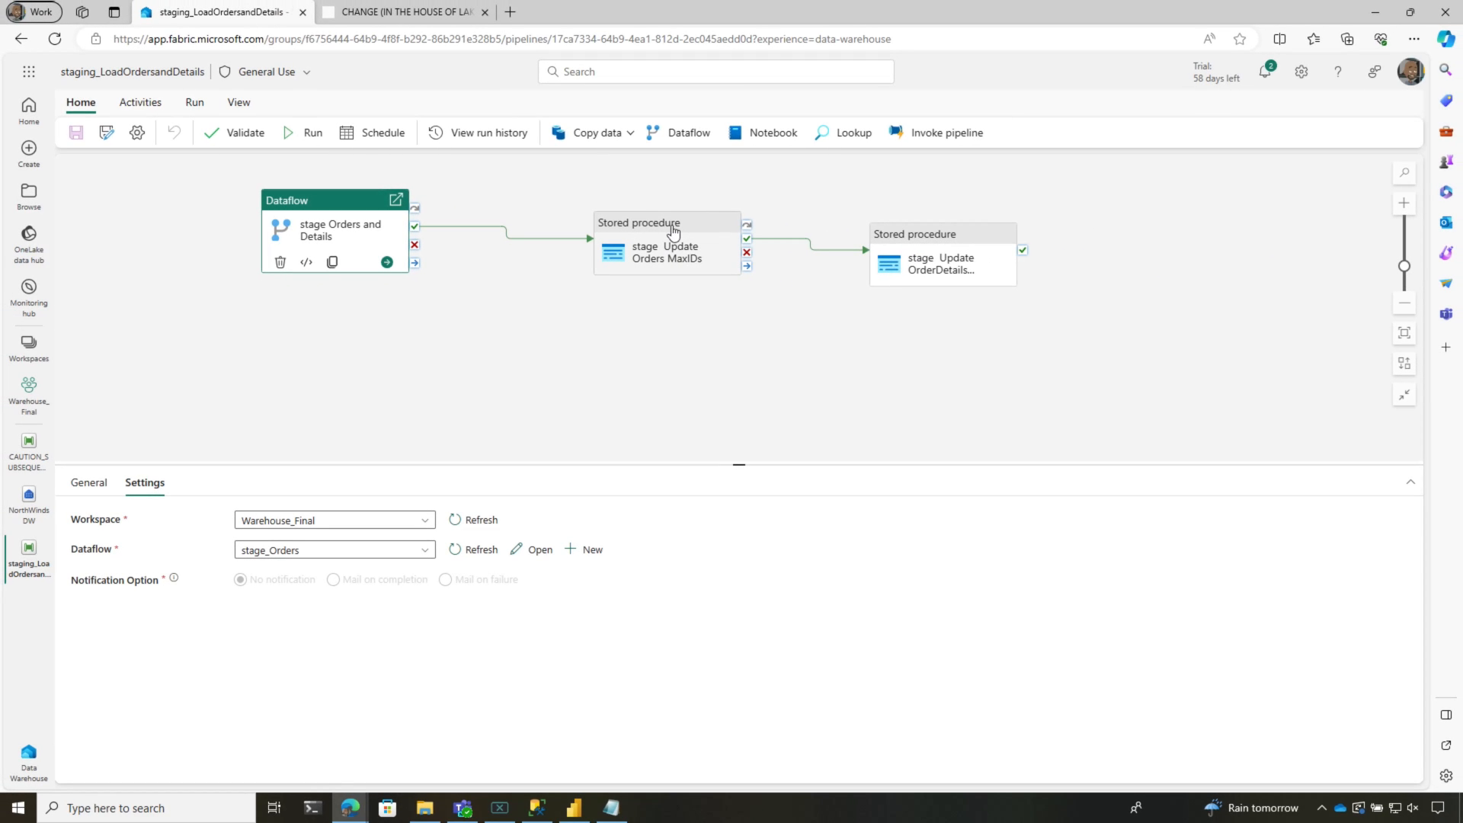
click(676, 231)
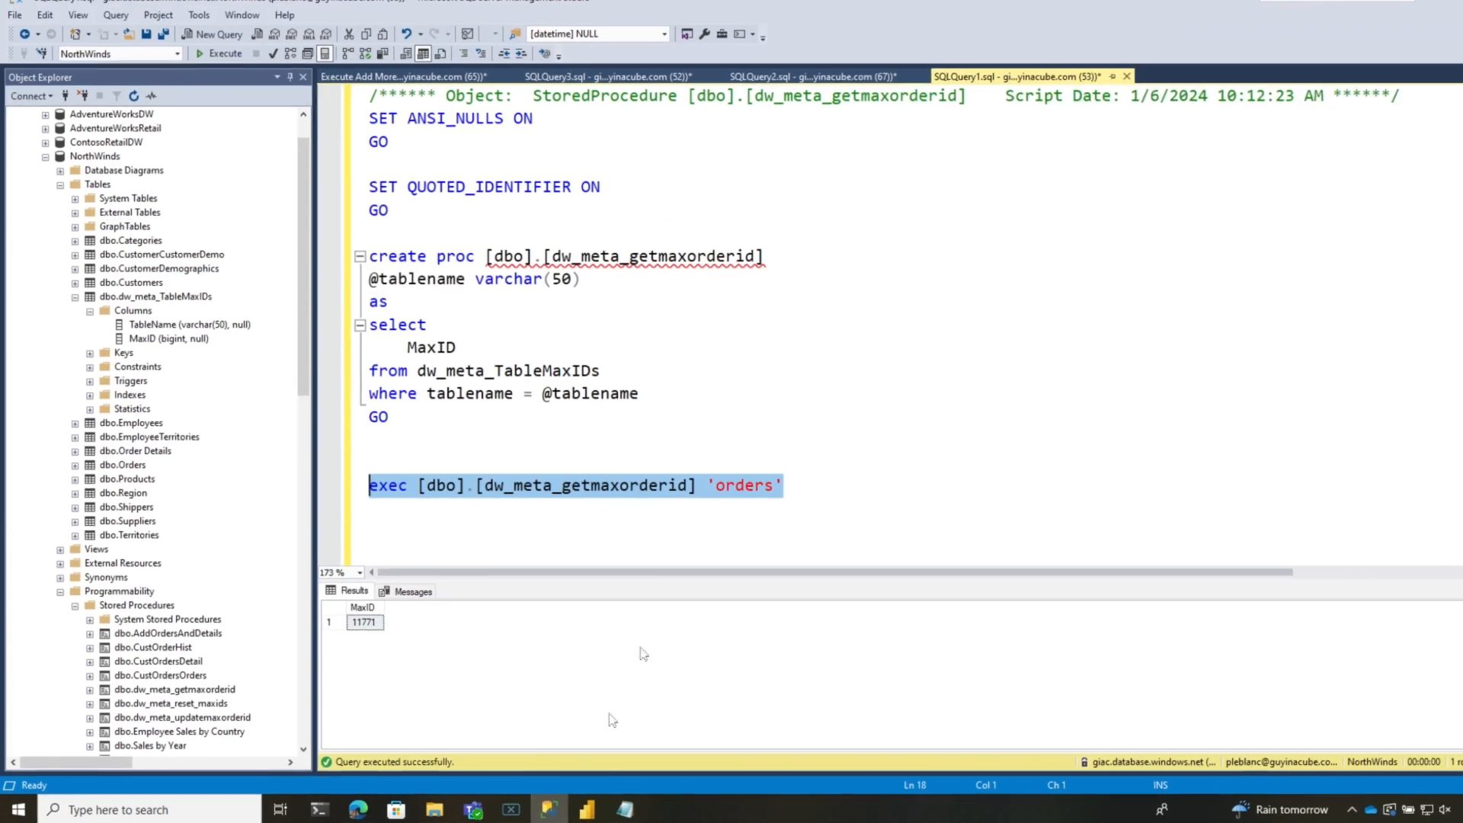
Review the dw_meta_updatemaxorderid procedure in SQL Server Management Studio, from its parameters and dynamic max query to the dw_meta_TableMaxIDs update
click(812, 92)
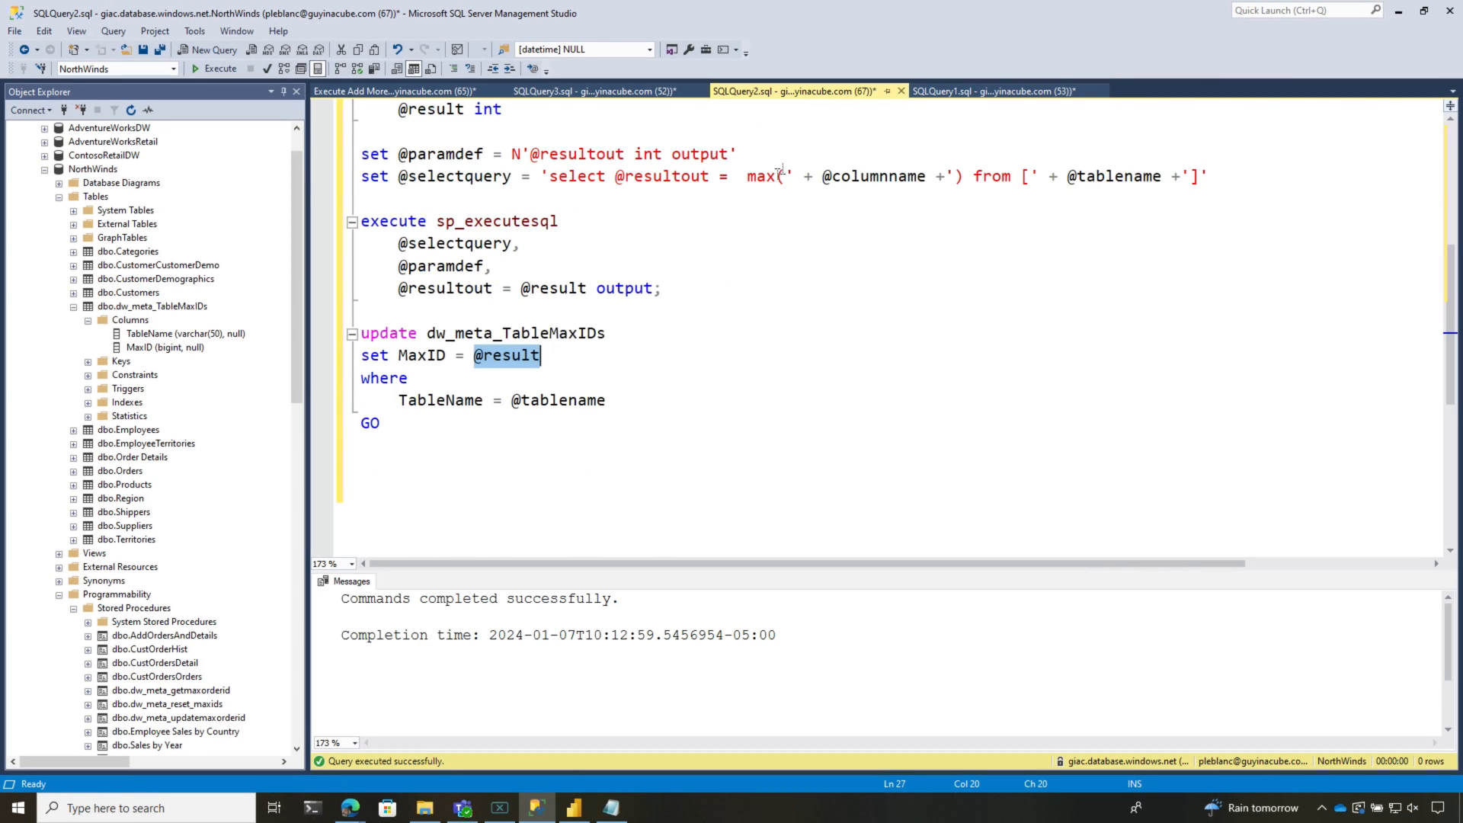
scroll(785, 163, up, 5)
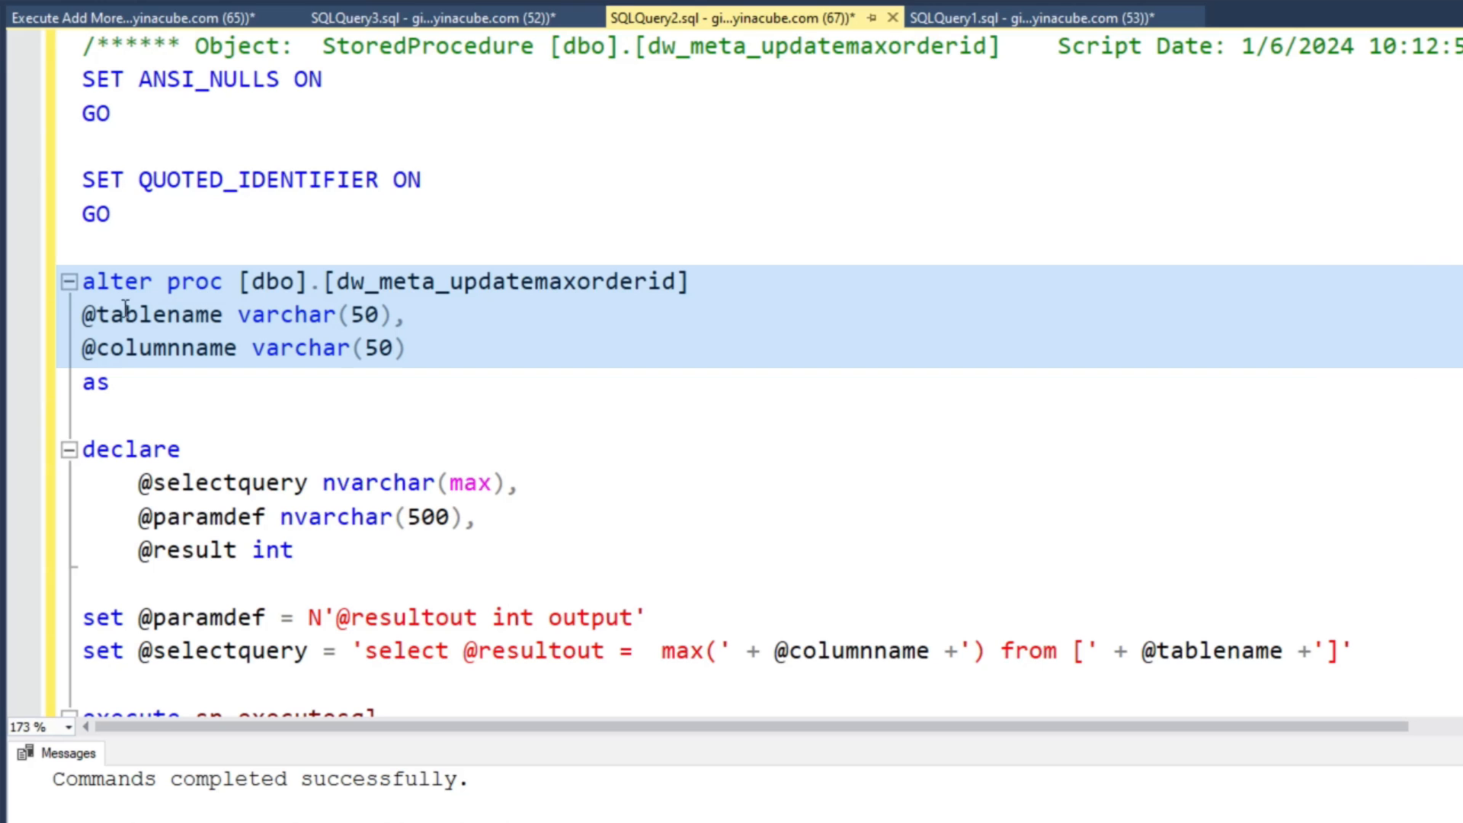
drag(108, 315, 83, 347)
scroll(429, 404, down, 1)
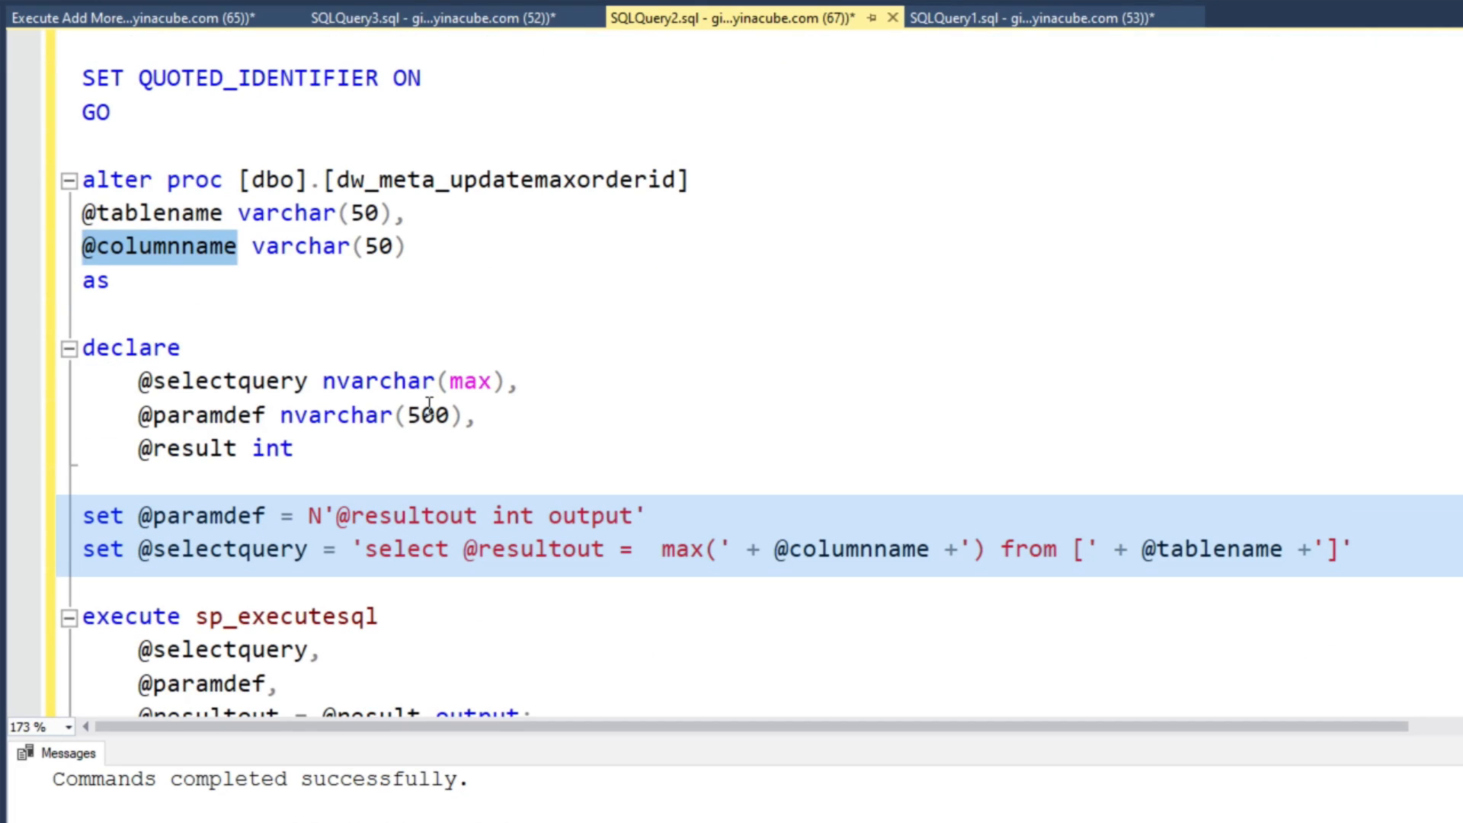
scroll(356, 449, down, 1)
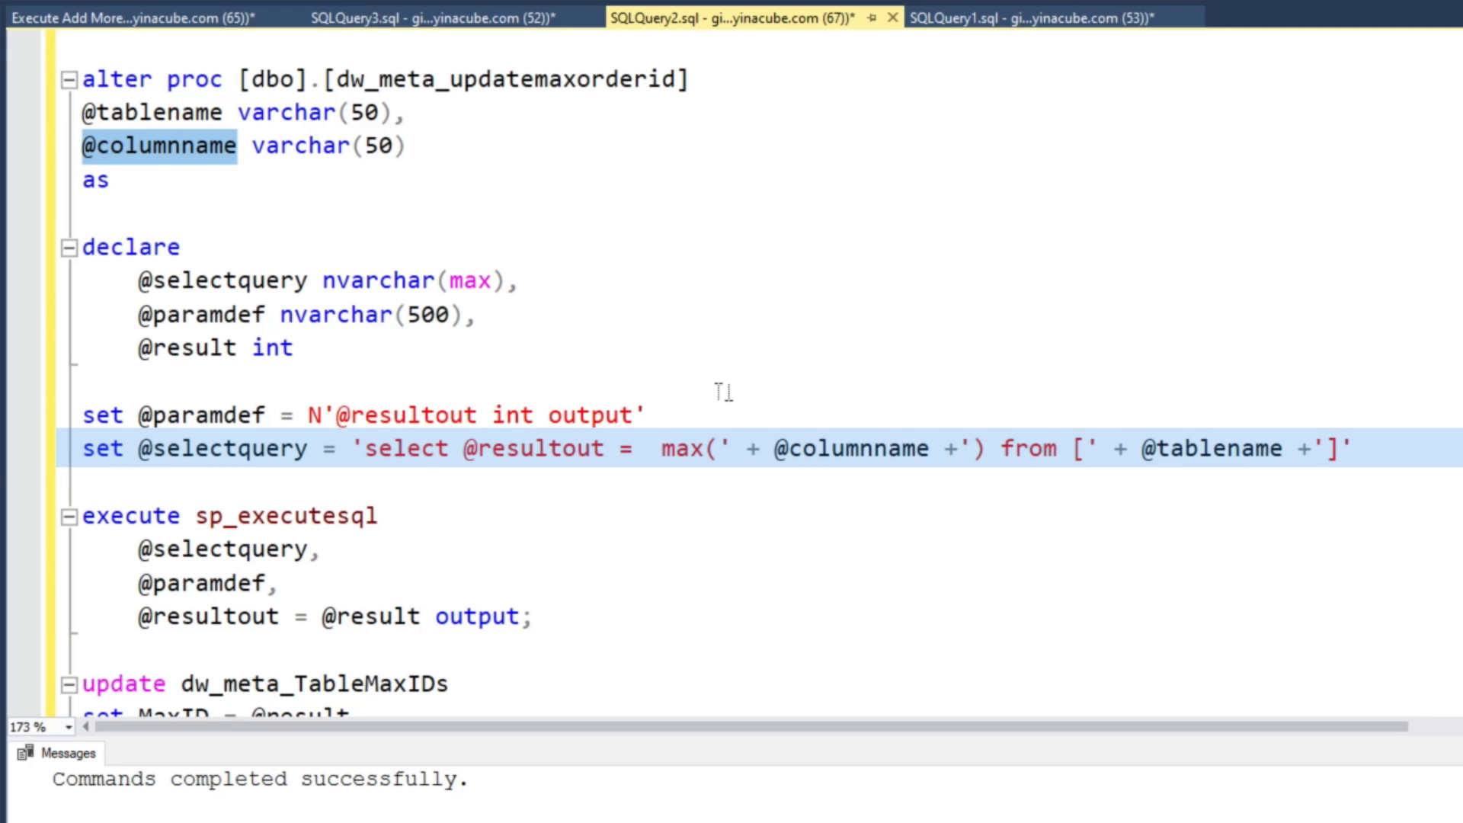
scroll(470, 431, down, 1)
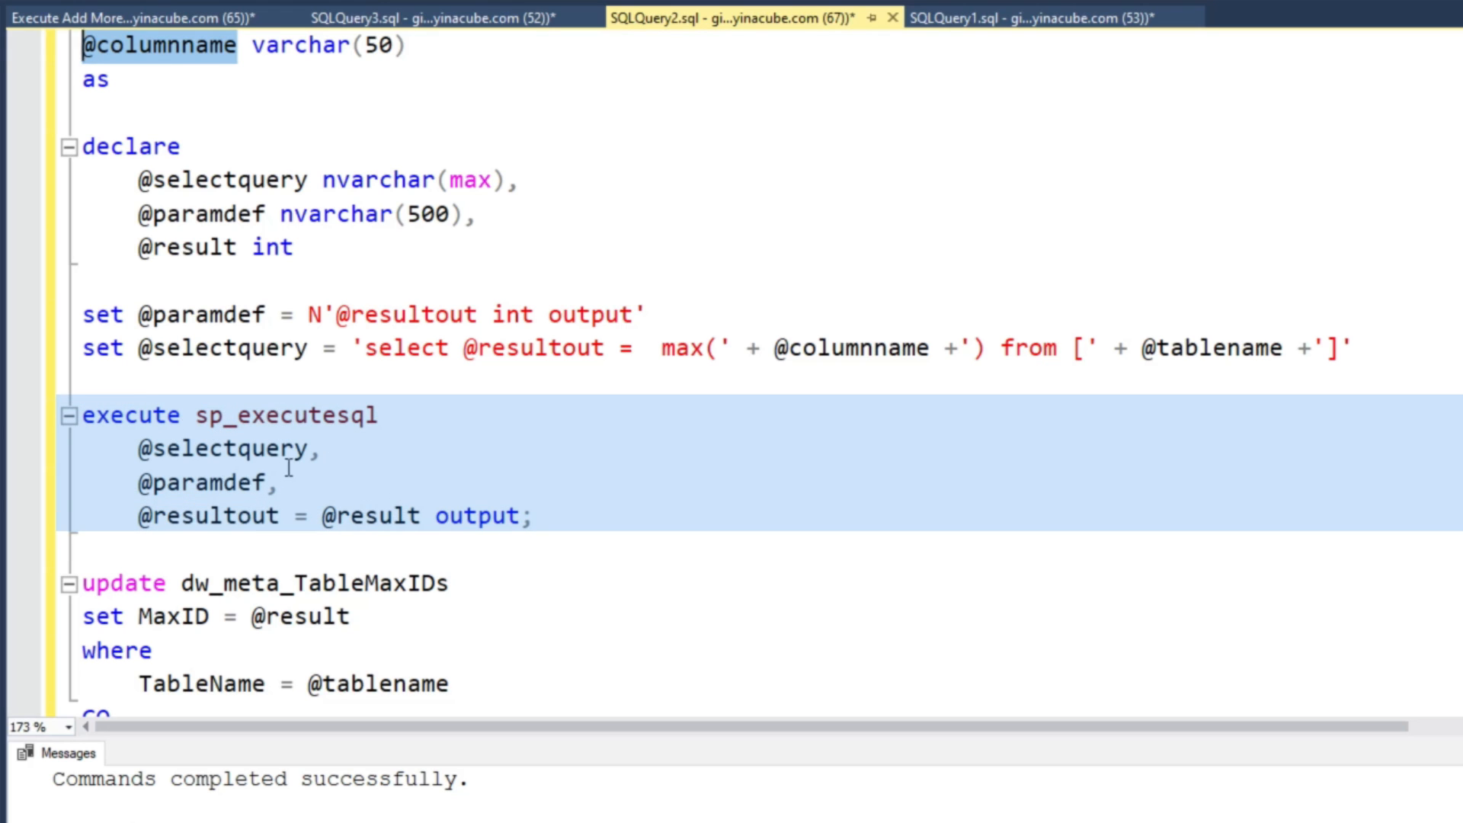
scroll(503, 480, down, 2)
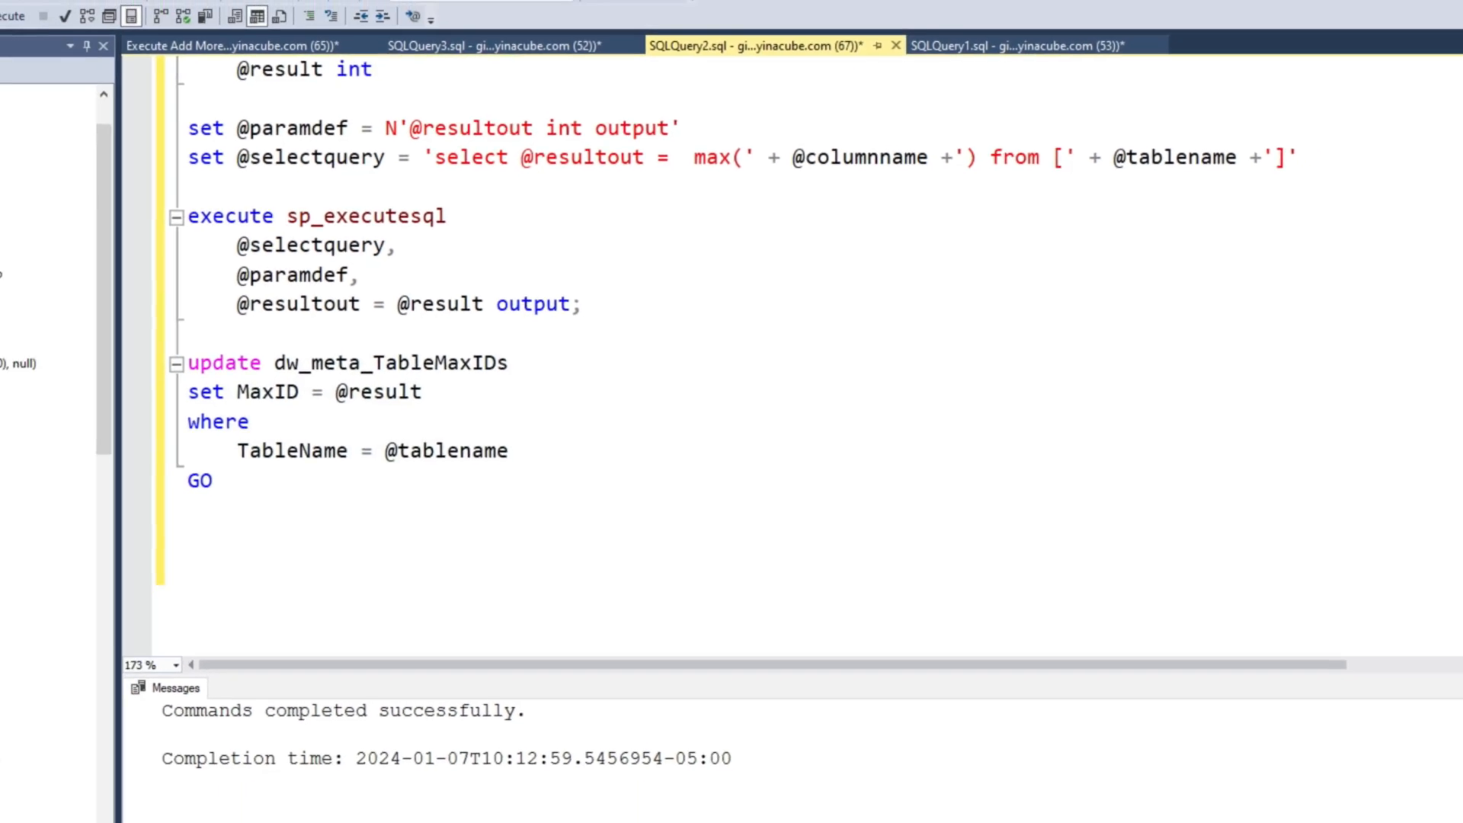
Return to the browser, open the CAUTION_SUBSEQUENT_DATAWAREHOUSE_LOAD pipeline and inspect its Clear Staging Tables and Stage Orders and Details activities
mouse_move(350, 809)
click(409, 774)
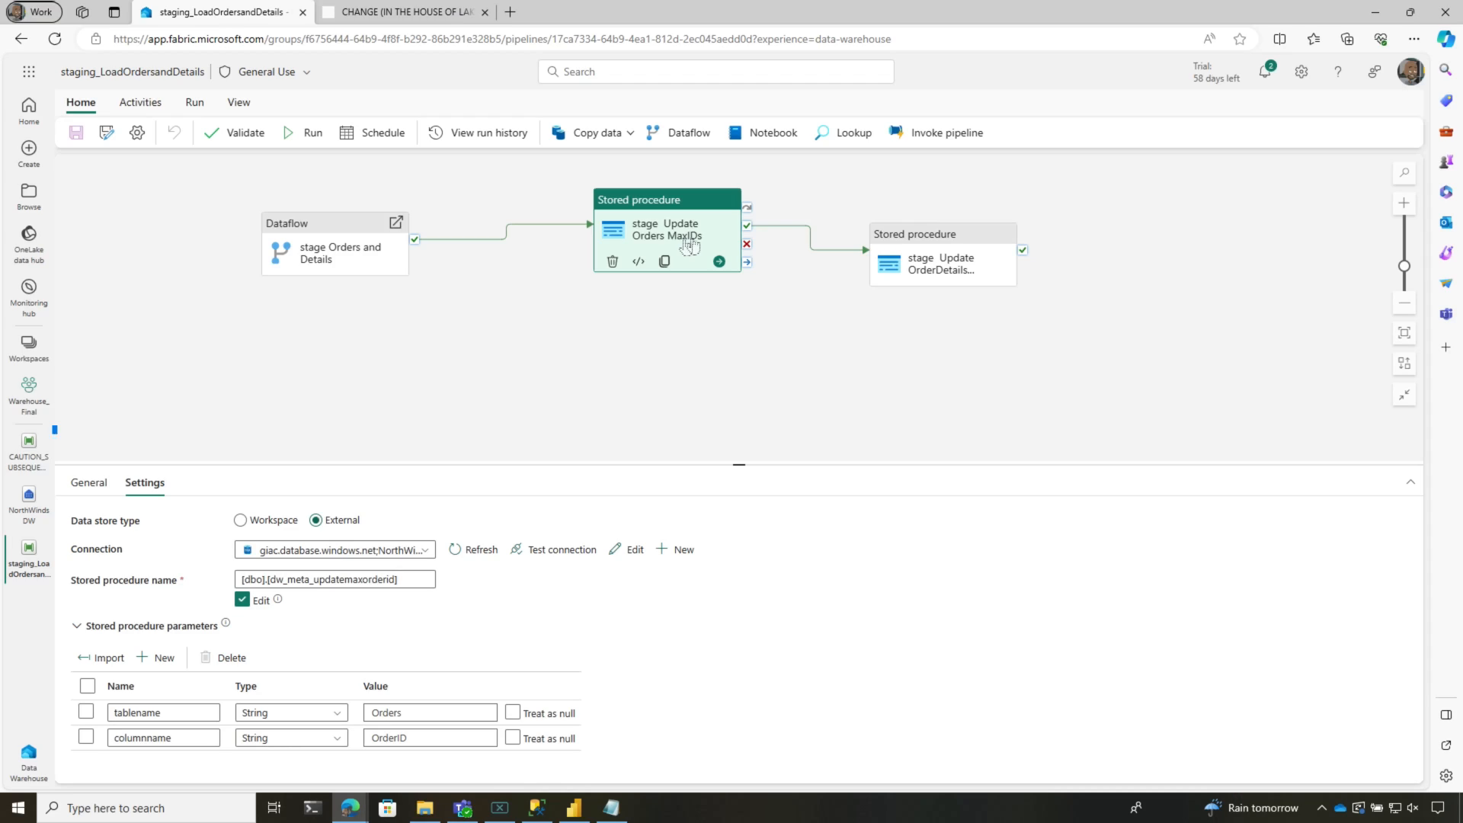
click(34, 453)
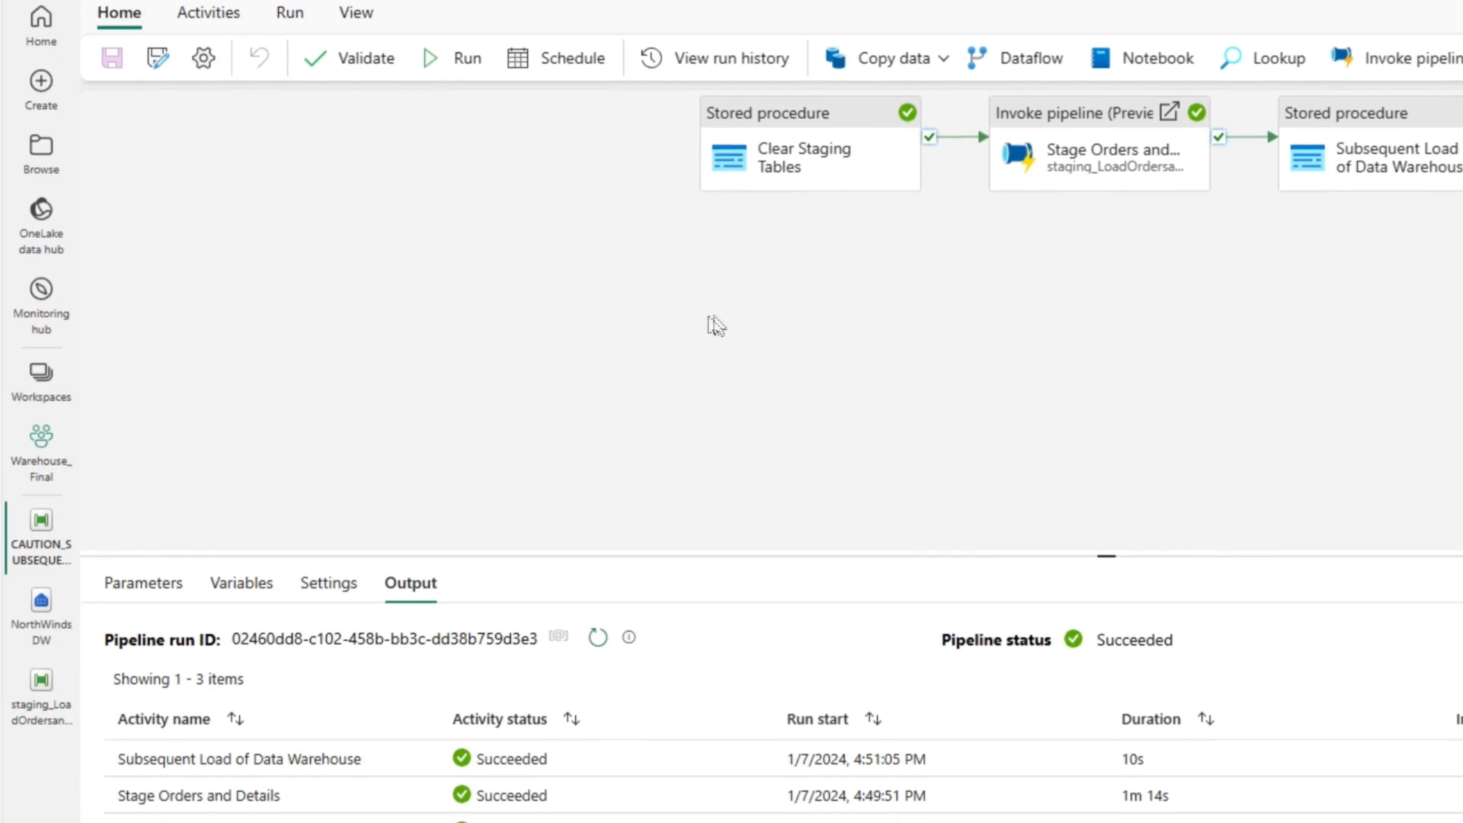
click(846, 153)
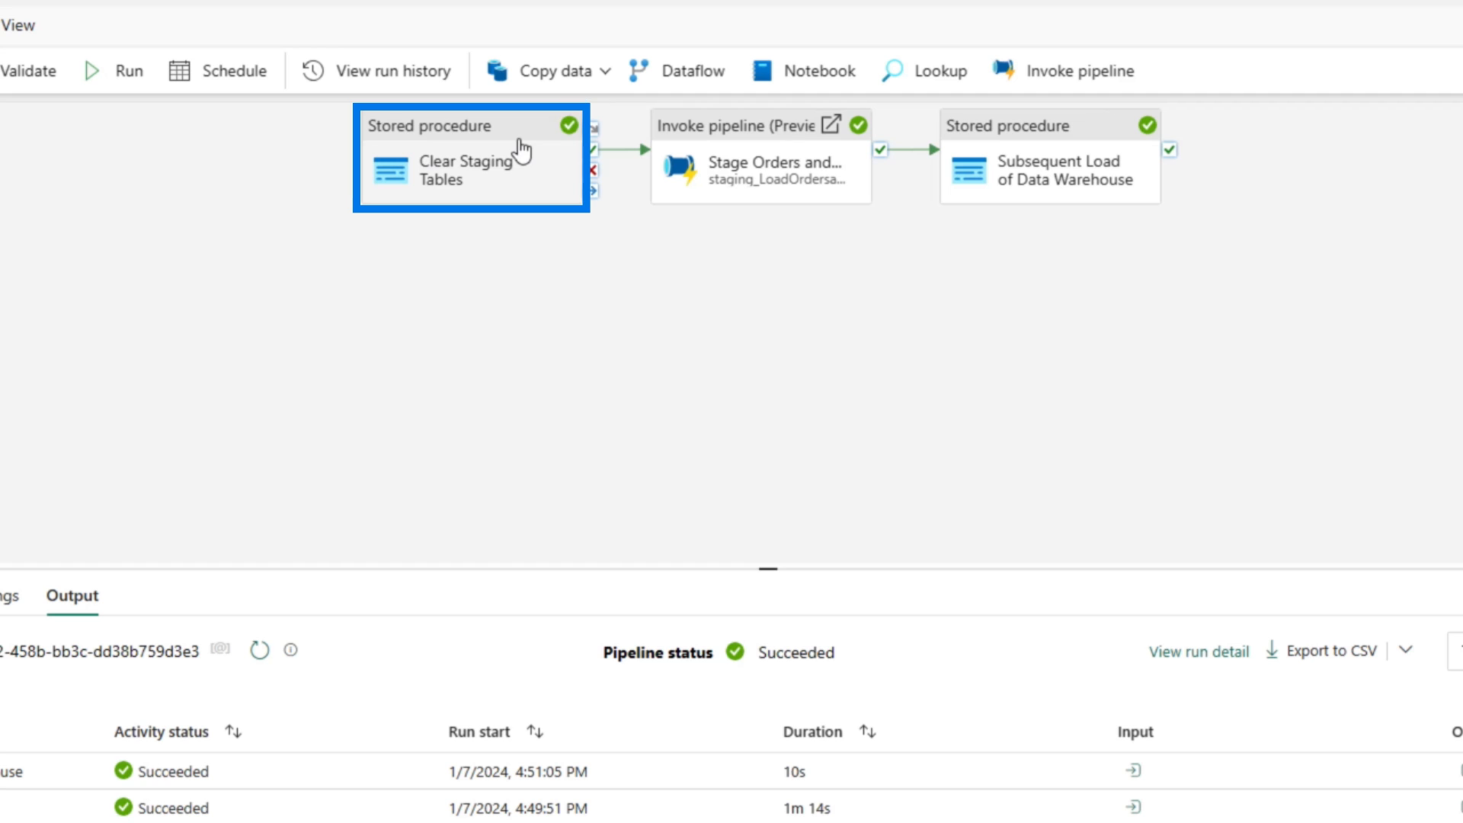
click(762, 163)
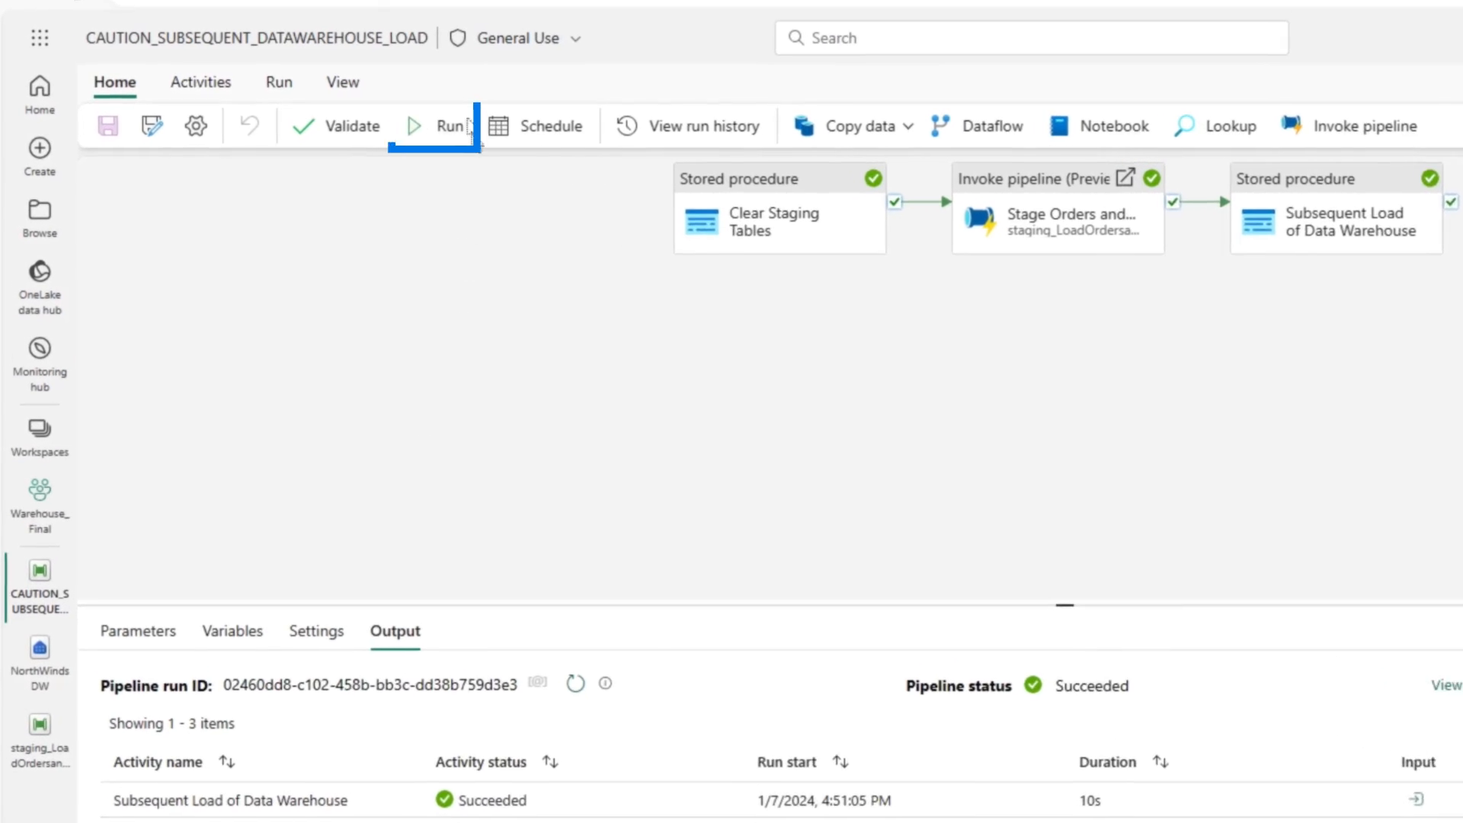
Run the CAUTION_SUBSEQUENT_DATAWAREHOUSE_LOAD pipeline and refresh its run status until all activities finish
click(446, 126)
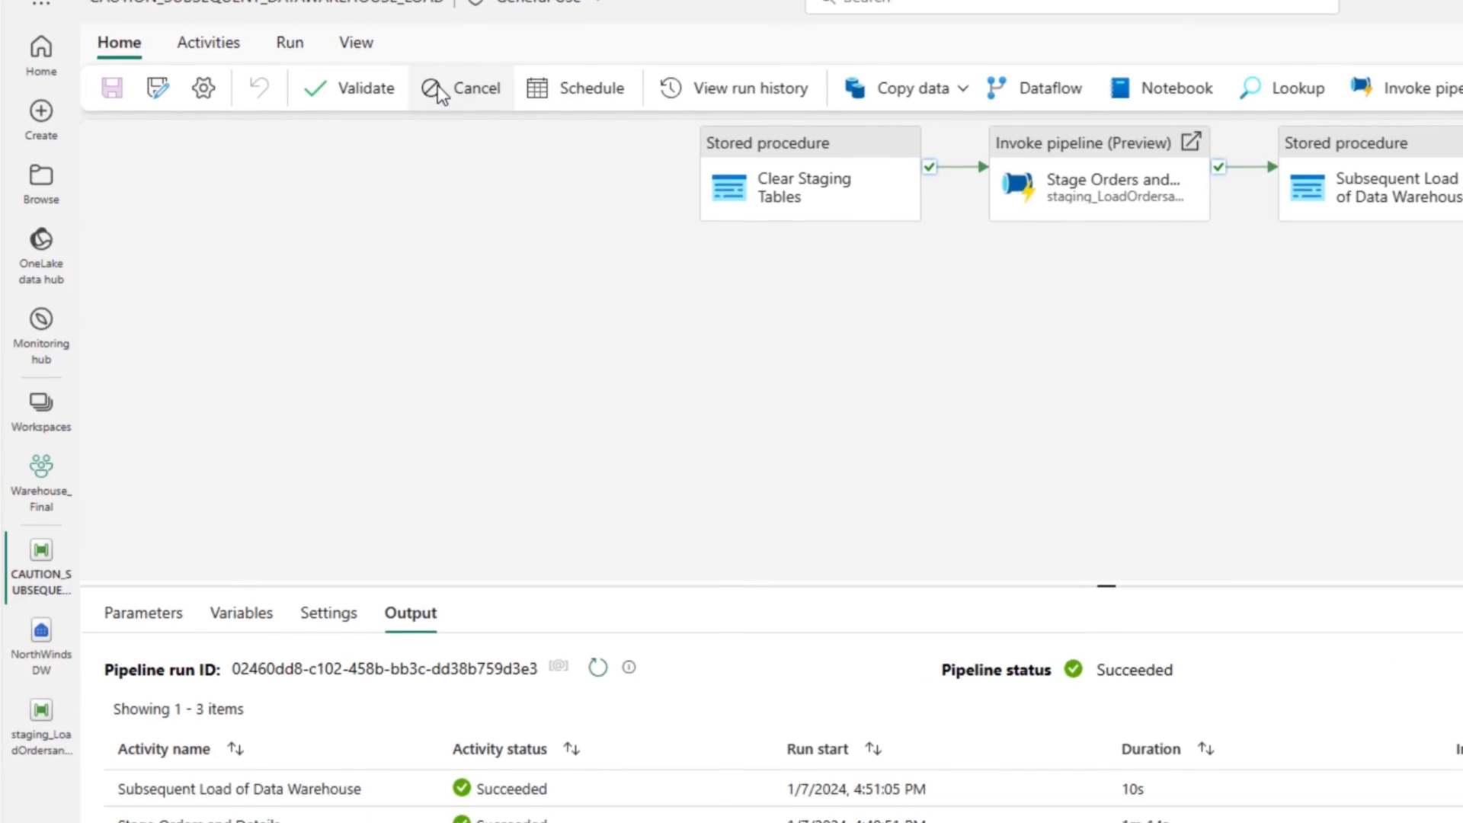
click(581, 436)
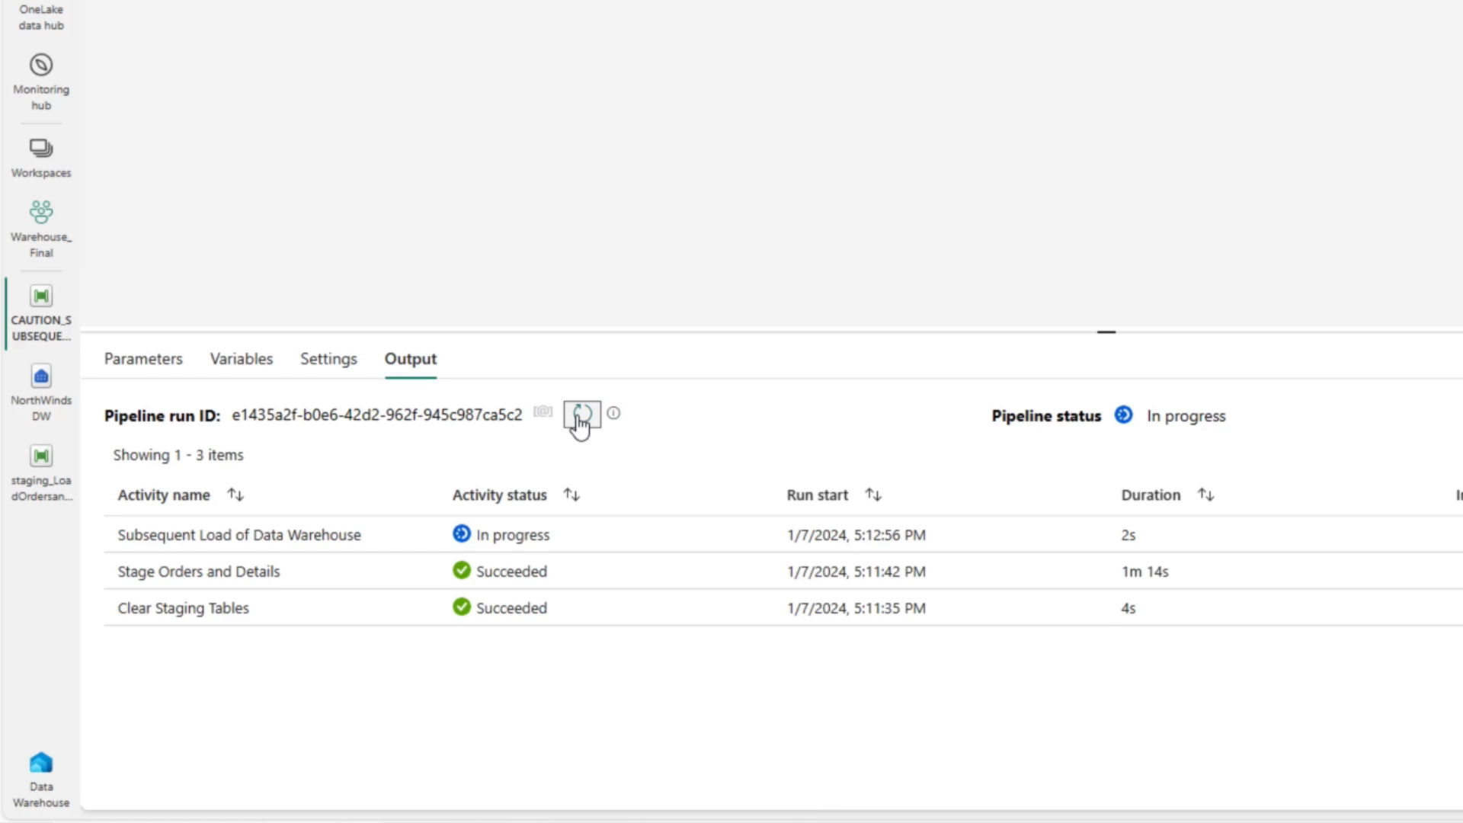
click(579, 421)
click(579, 420)
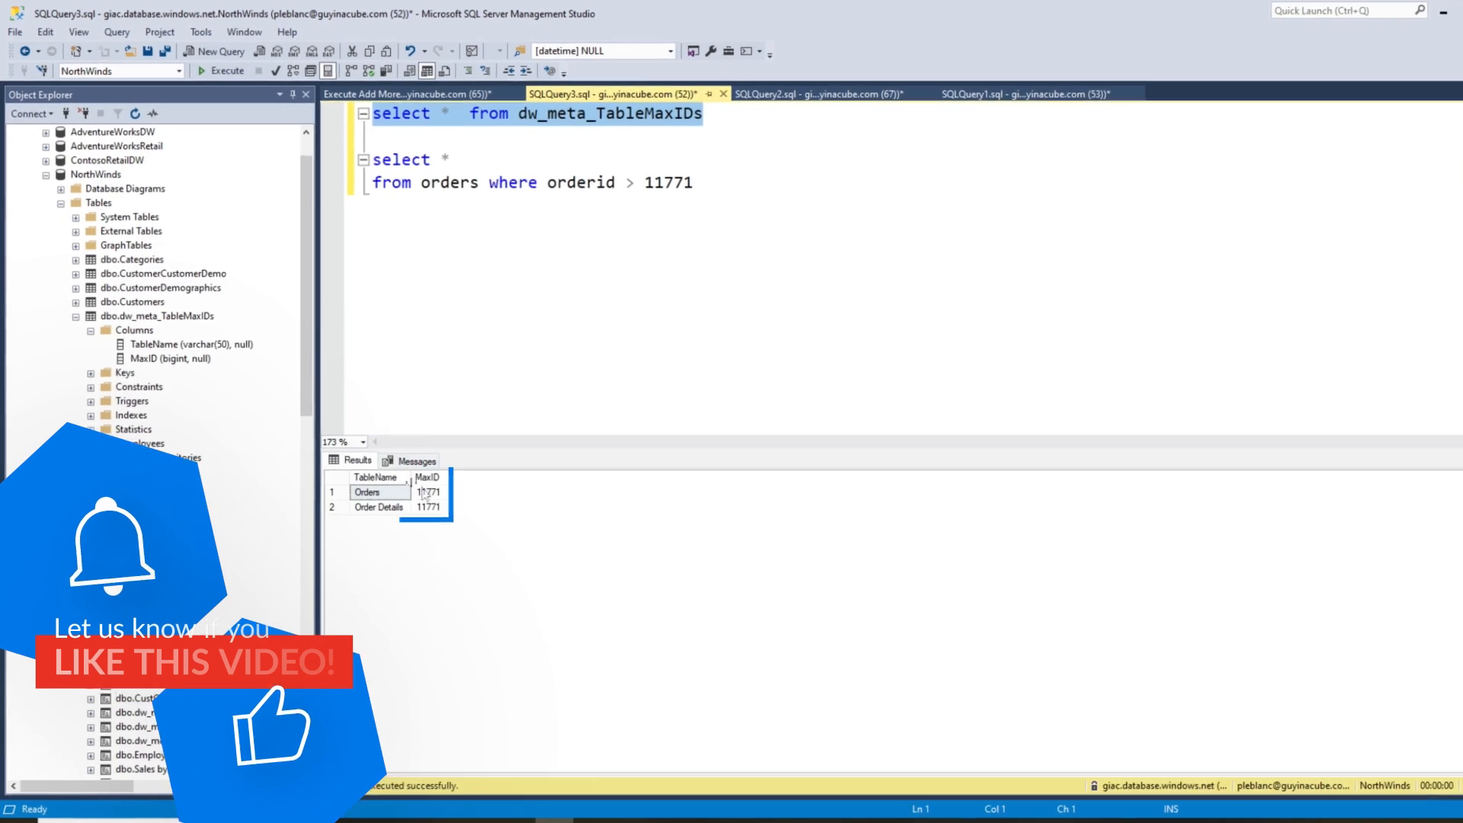
Rerun the select query on dw_meta_TableMaxIDs in SQL Server Management Studio and return to the pipeline in the browser
click(326, 101)
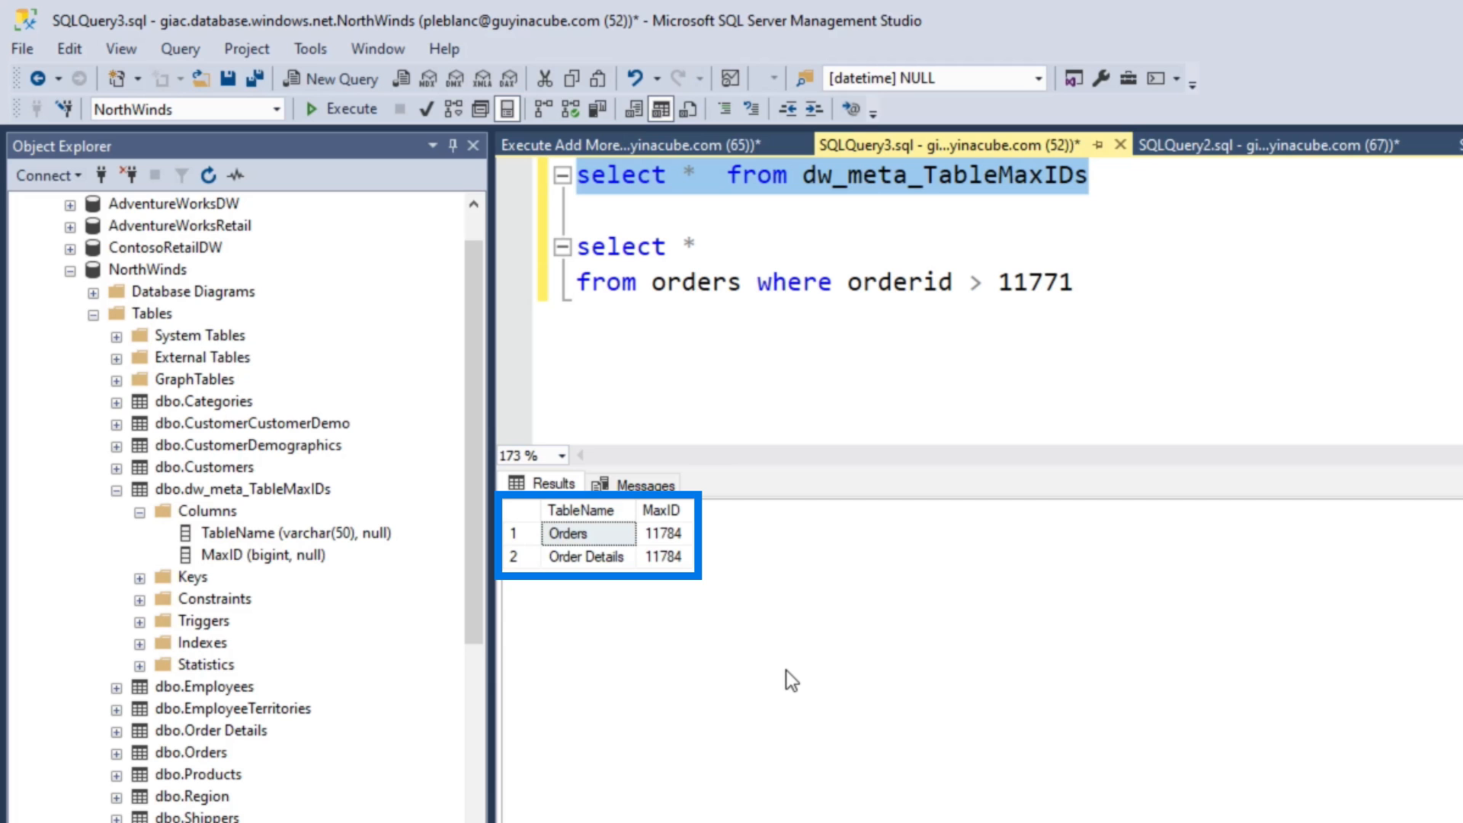
click(352, 808)
click(513, 749)
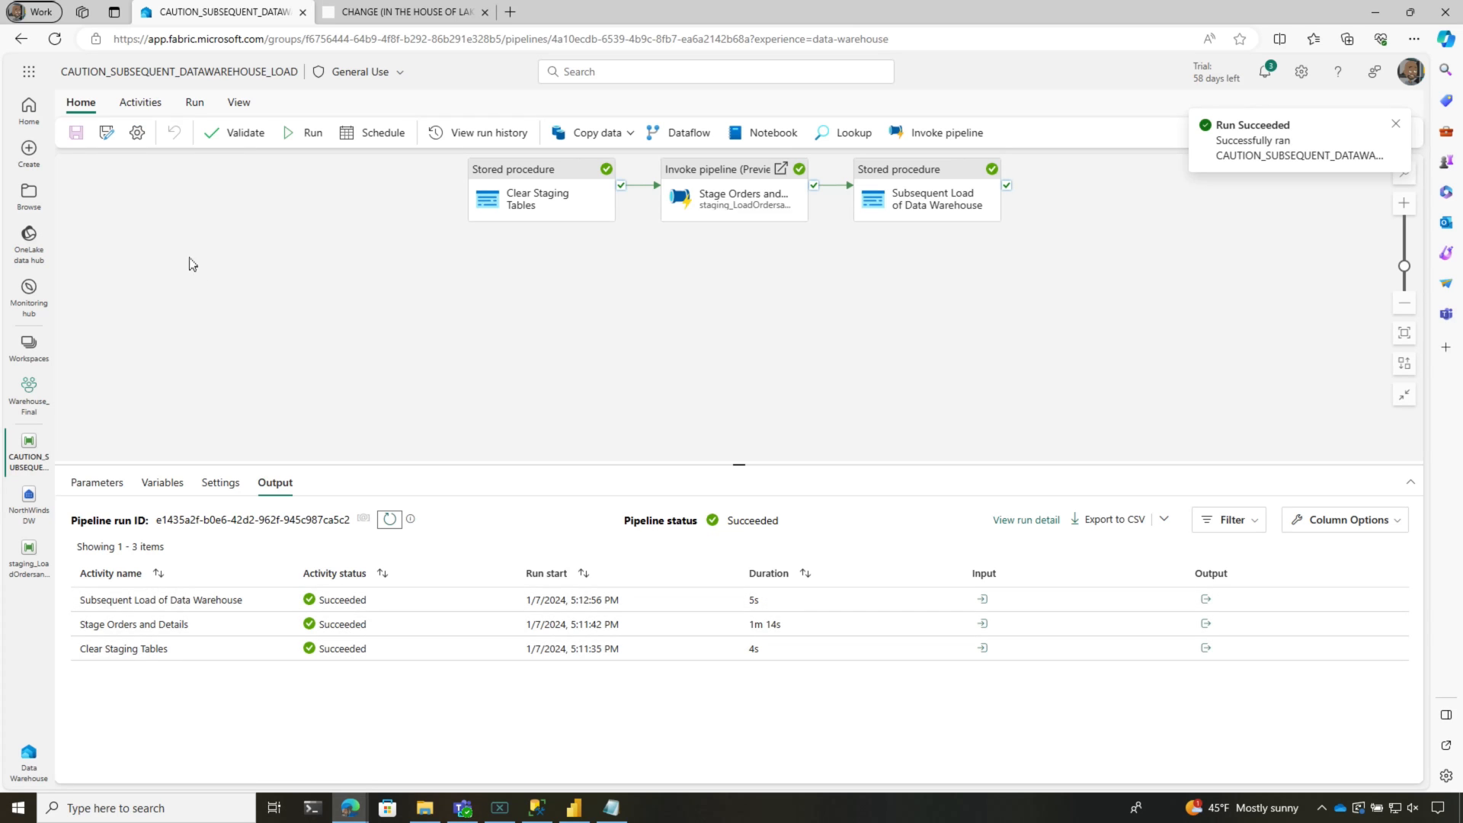
Open the stage_Orders dataflow from the Warehouse_Final workspace and check its maxOrdersOrderID, dw_Orders and dw_OrderDetails queries
click(38, 252)
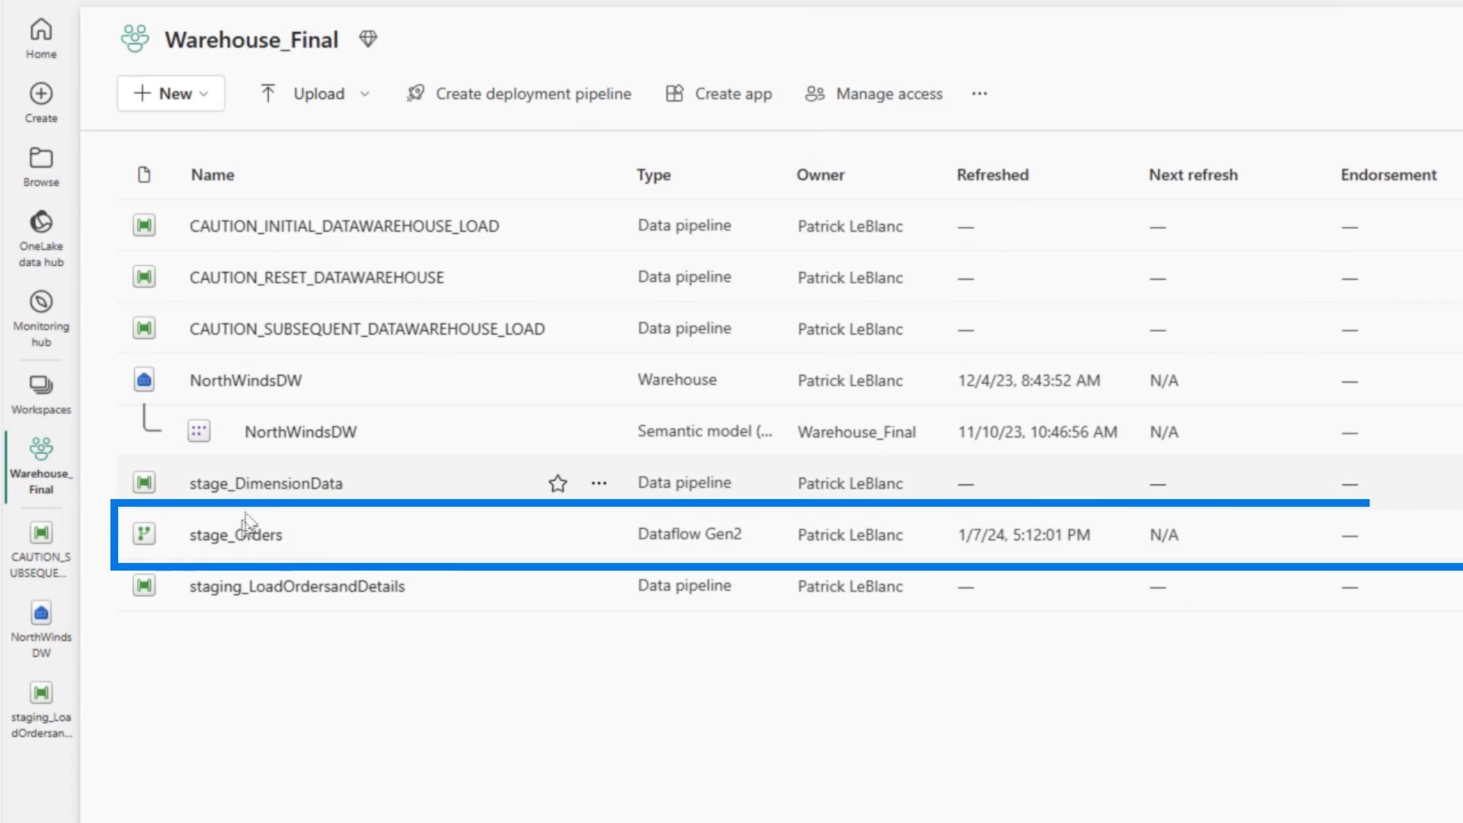
click(228, 507)
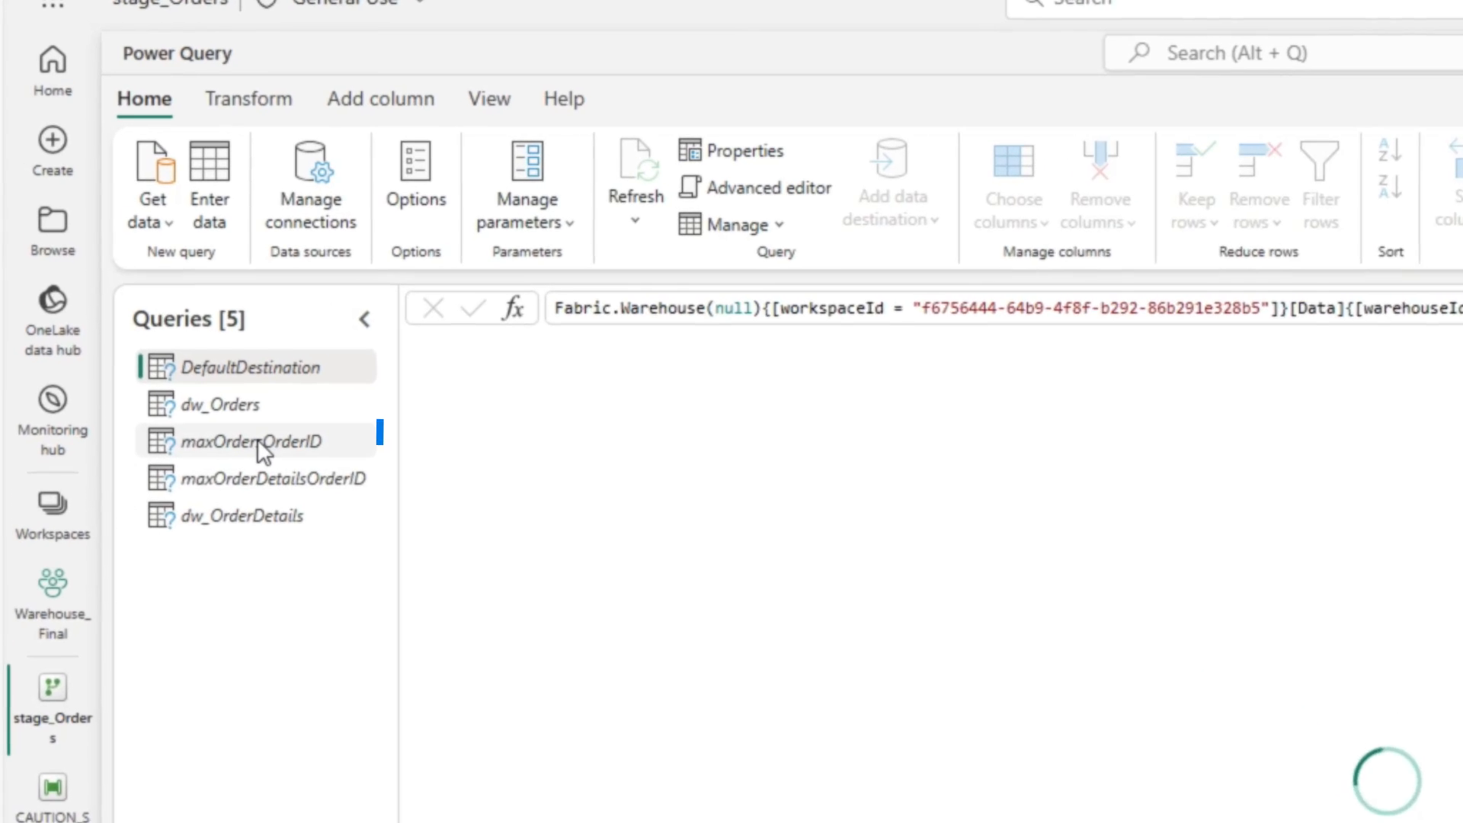
click(276, 461)
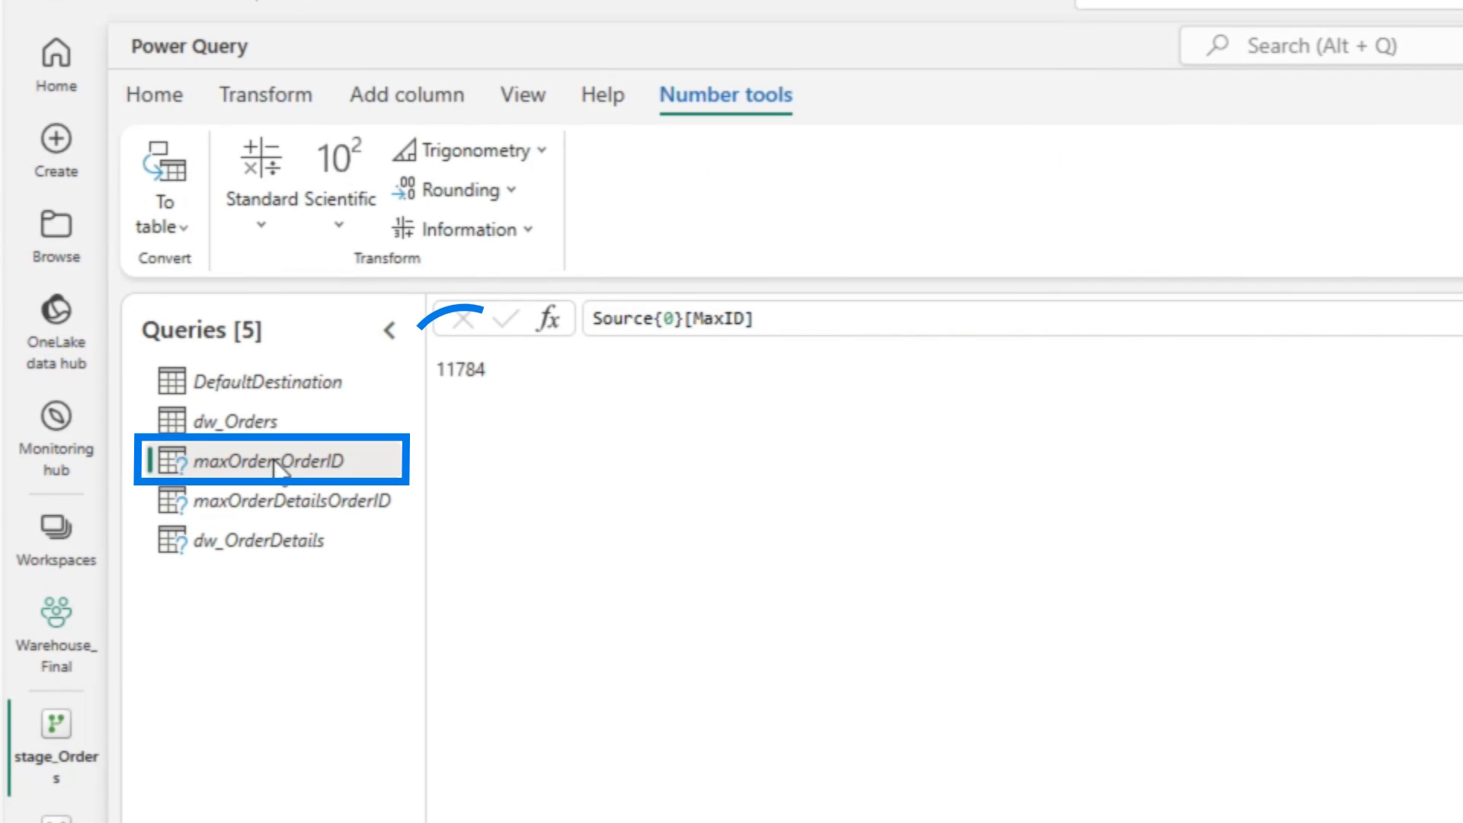
click(208, 424)
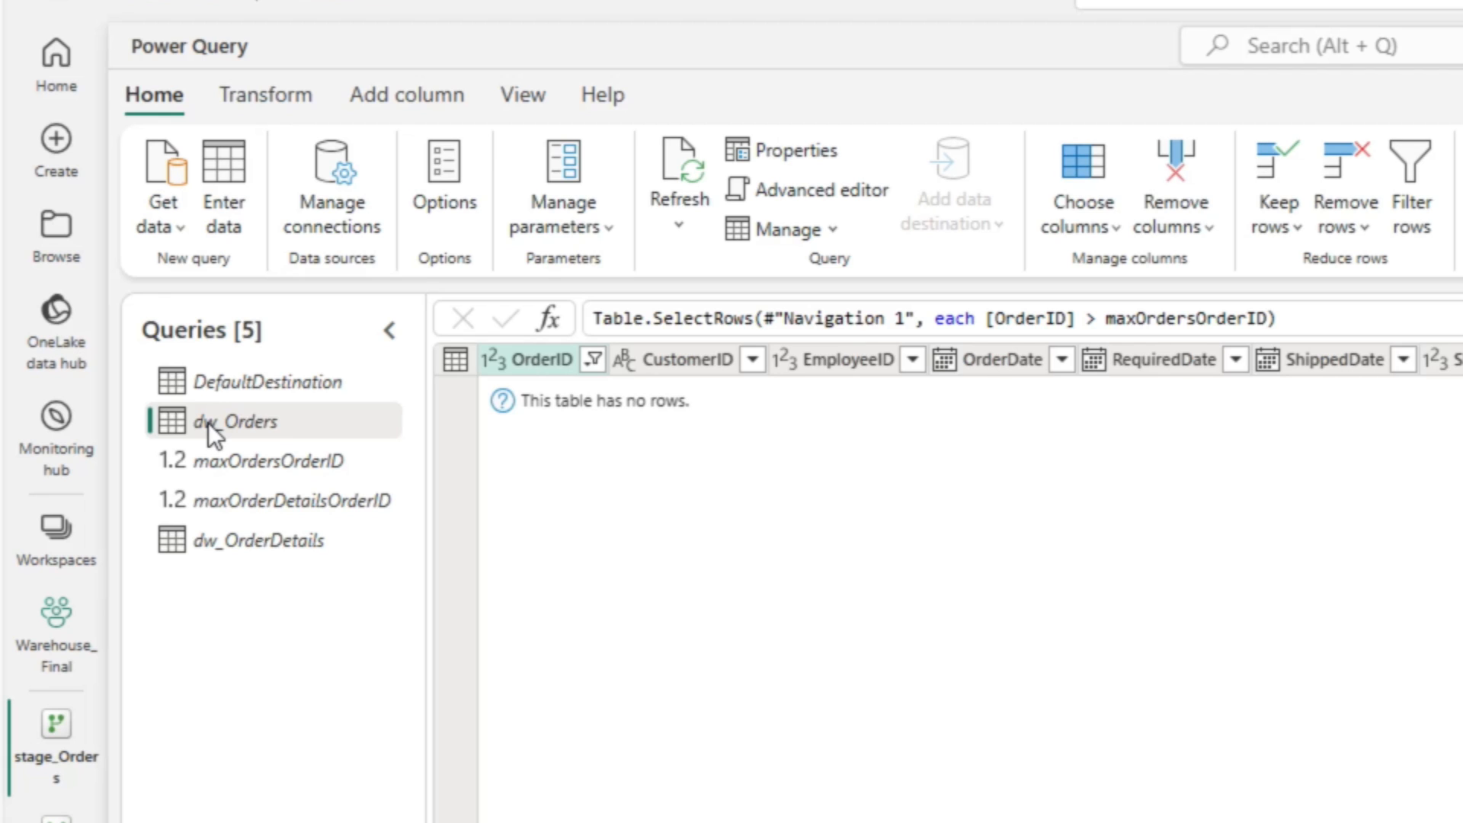
click(219, 541)
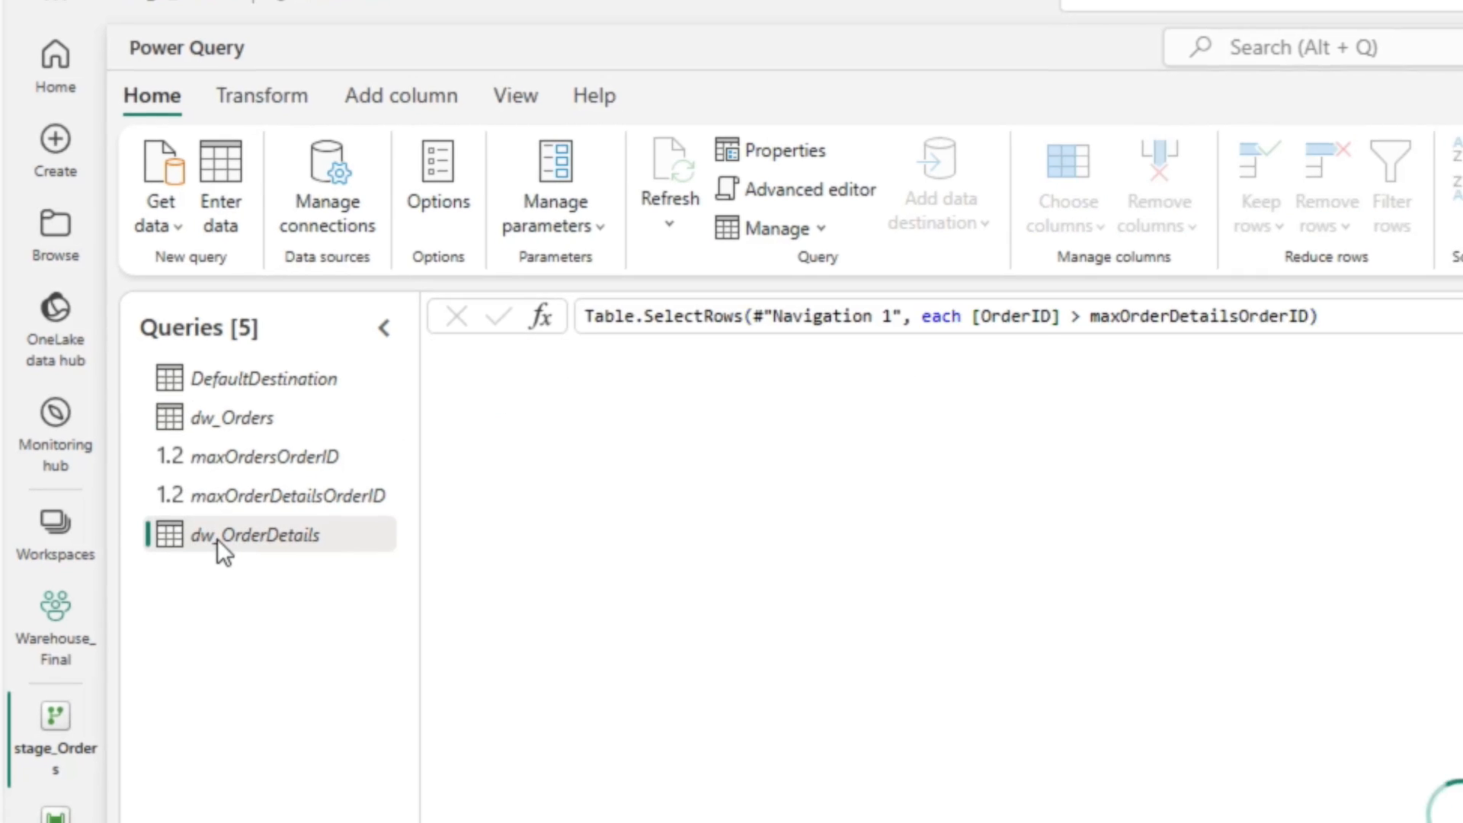